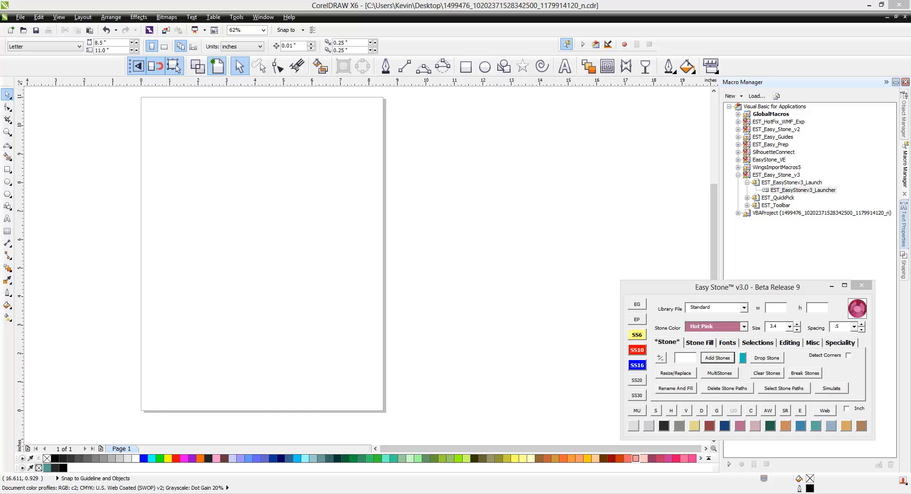
- Zoom in to 250% and nudge the rhinestone photo a little right and down
{"action": "left_click", "coordinate": [294, 289]}
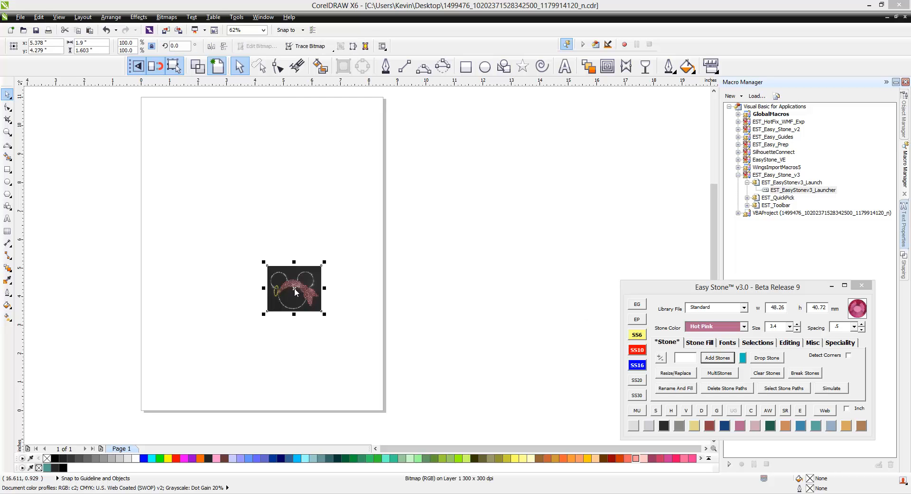
{"action": "scroll", "coordinate": [296, 295], "scroll_direction": "up", "scroll_amount": 2}
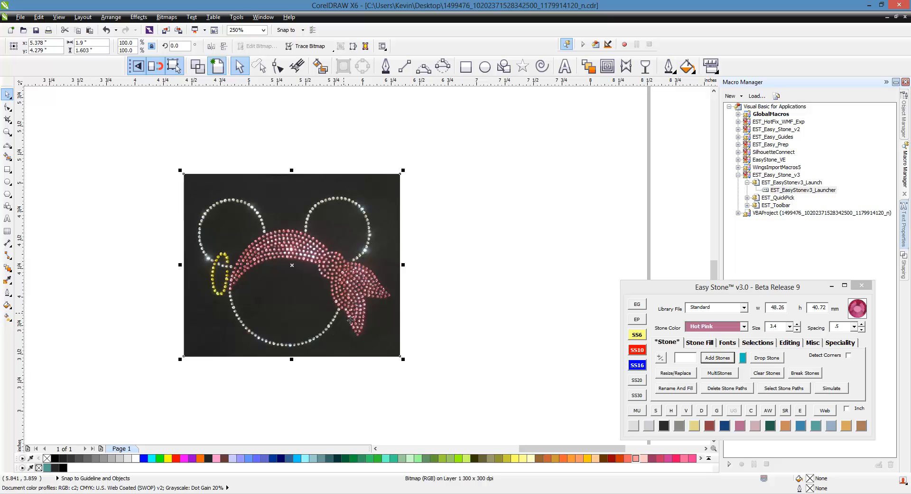
{"action": "key", "text": "Escape"}
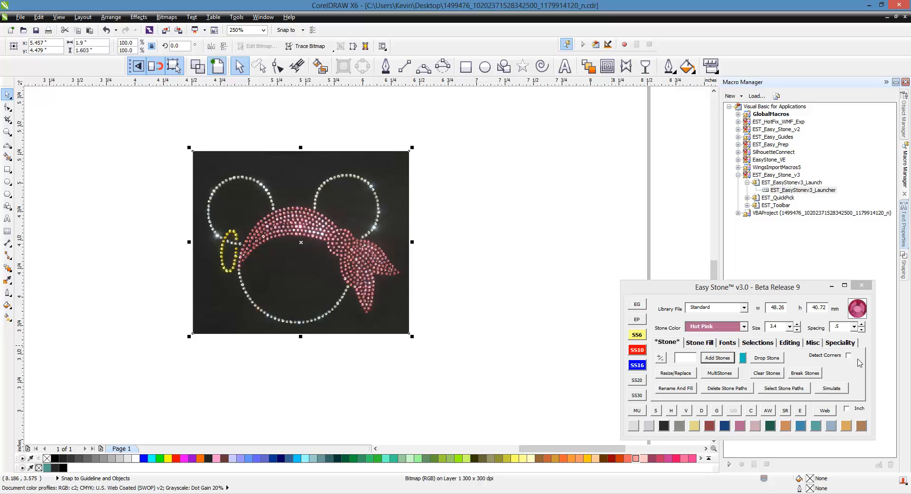
- Resize the photo so the span between two picked points is 8 inches wide
{"action": "left_click", "coordinate": [847, 343]}
{"action": "left_click", "coordinate": [844, 373]}
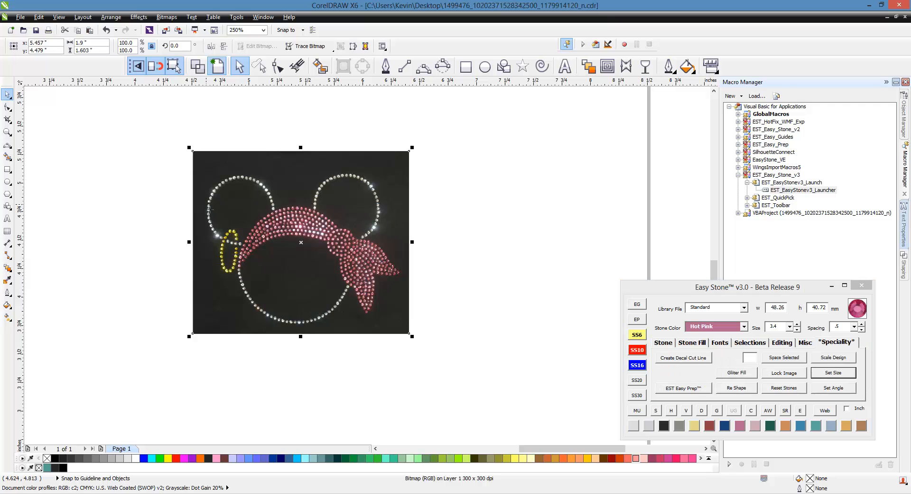
{"action": "left_click", "coordinate": [207, 205]}
{"action": "left_click", "coordinate": [400, 273]}
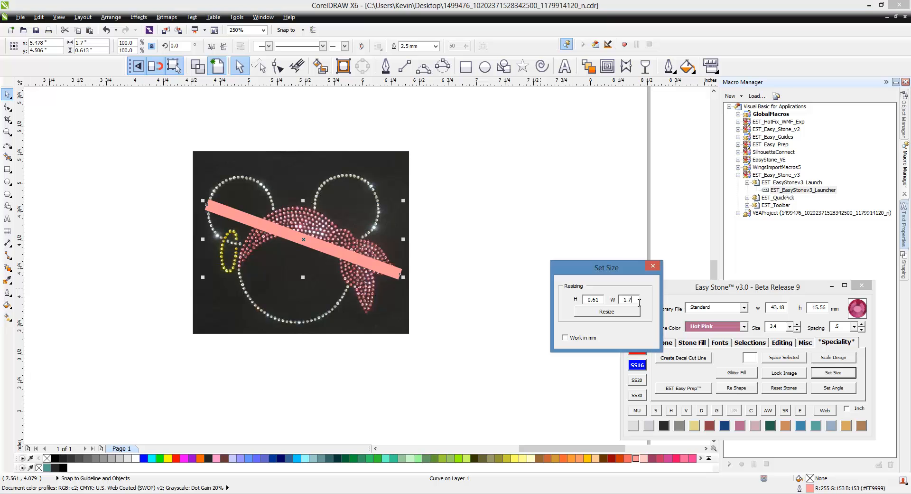
{"action": "type", "text": "8.5"}
{"action": "left_click", "coordinate": [607, 311]}
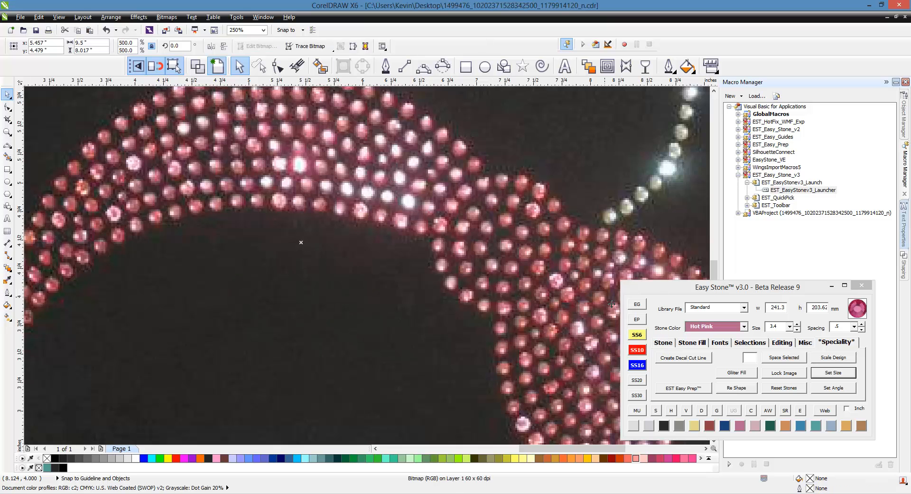
- Lock the resized photo in place and deselect it
{"action": "scroll", "coordinate": [369, 208], "scroll_direction": "down", "scroll_amount": 2}
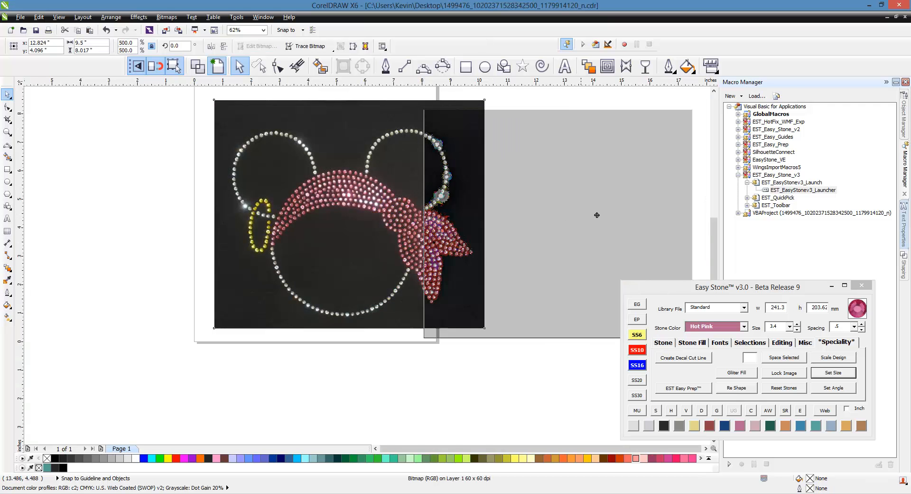
{"action": "scroll", "coordinate": [354, 211], "scroll_direction": "up", "scroll_amount": 2}
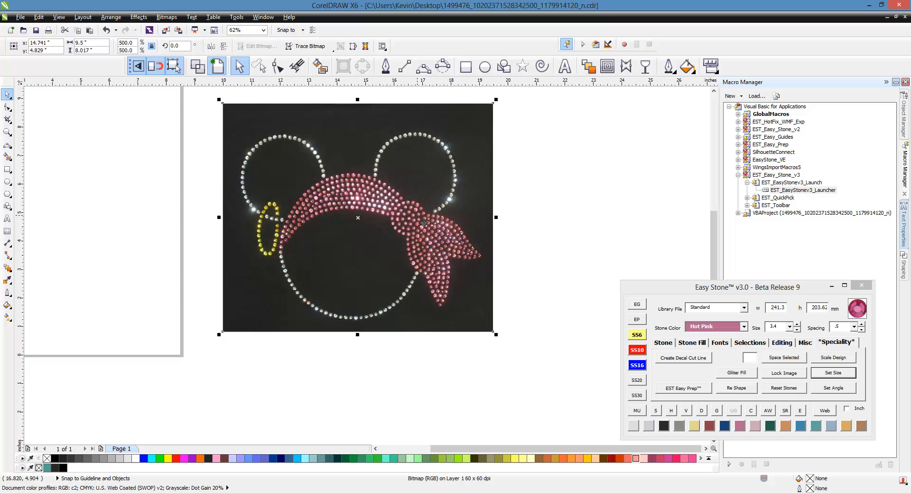
{"action": "left_click", "coordinate": [789, 374]}
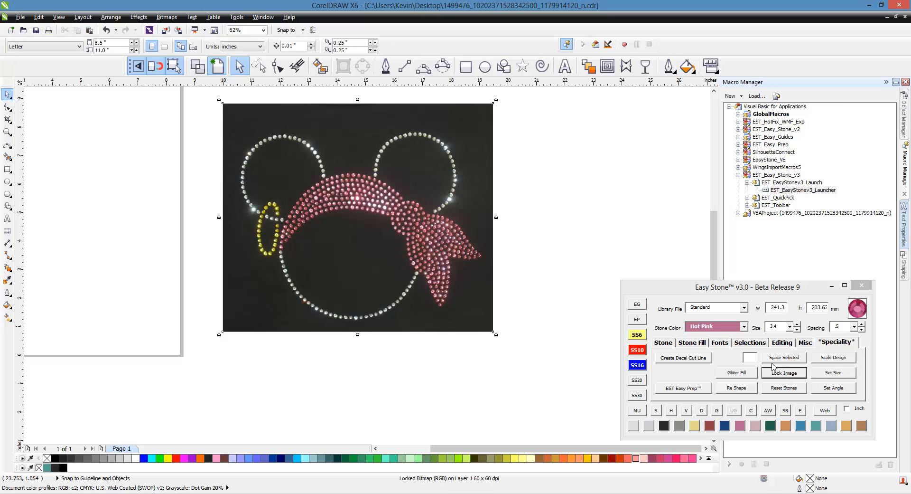
{"action": "left_click", "coordinate": [550, 270]}
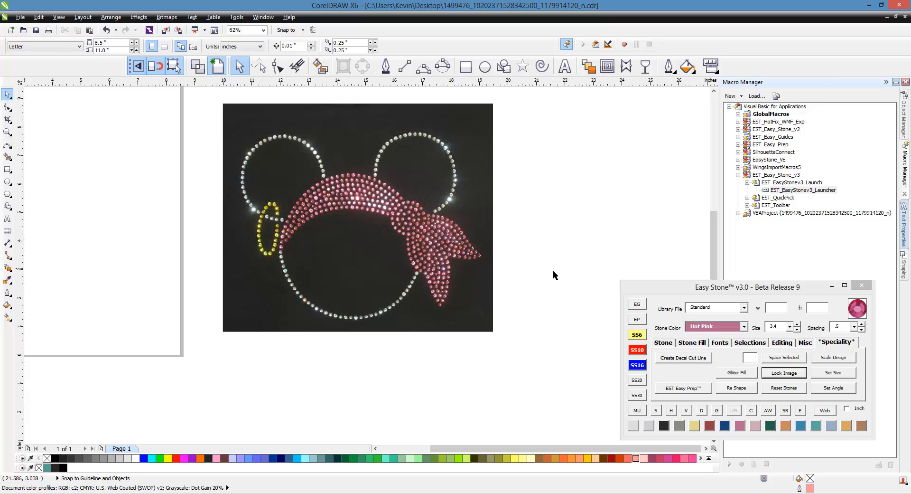
- Draw a circle over Mickey's face and pull in its left and top edges to fit the stones
{"action": "left_click", "coordinate": [485, 67]}
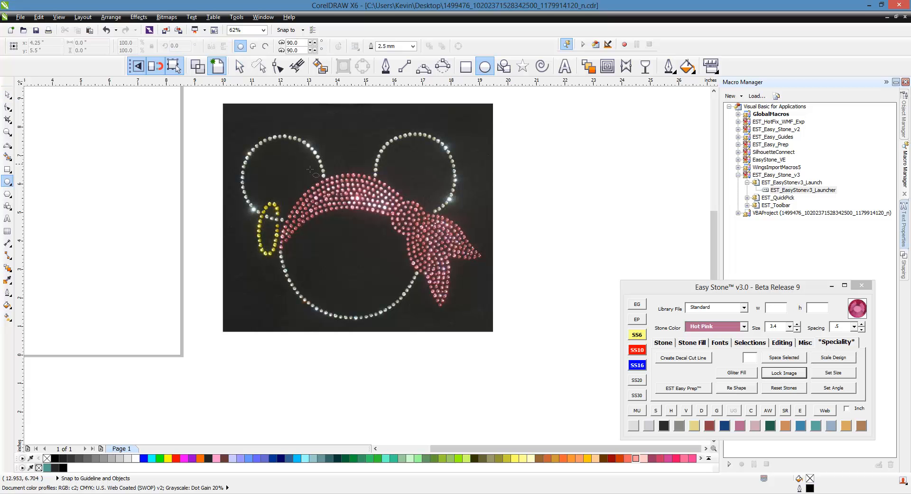
{"action": "left_click_drag", "start_coordinate": [272, 172], "coordinate": [427, 322]}
{"action": "scroll", "coordinate": [288, 259], "scroll_direction": "up", "scroll_amount": 2}
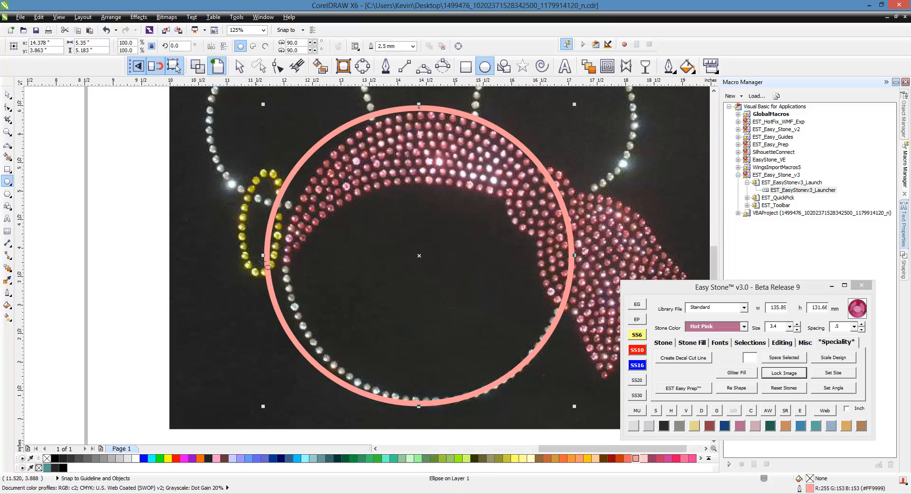
{"action": "left_click_drag", "start_coordinate": [264, 256], "coordinate": [284, 258]}
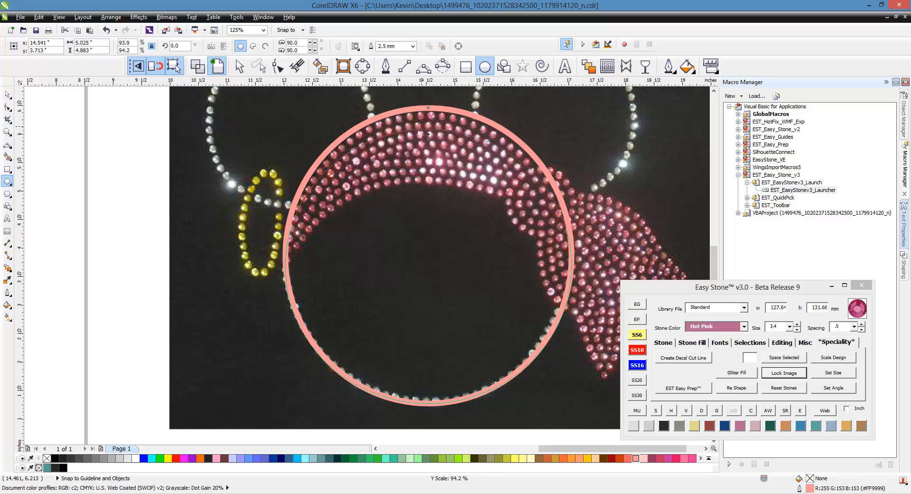
{"action": "mouse_move", "coordinate": [433, 107]}
{"action": "left_mouse_down"}
{"action": "mouse_move", "coordinate": [433, 140]}
{"action": "mouse_move", "coordinate": [429, 113]}
{"action": "left_mouse_up"}
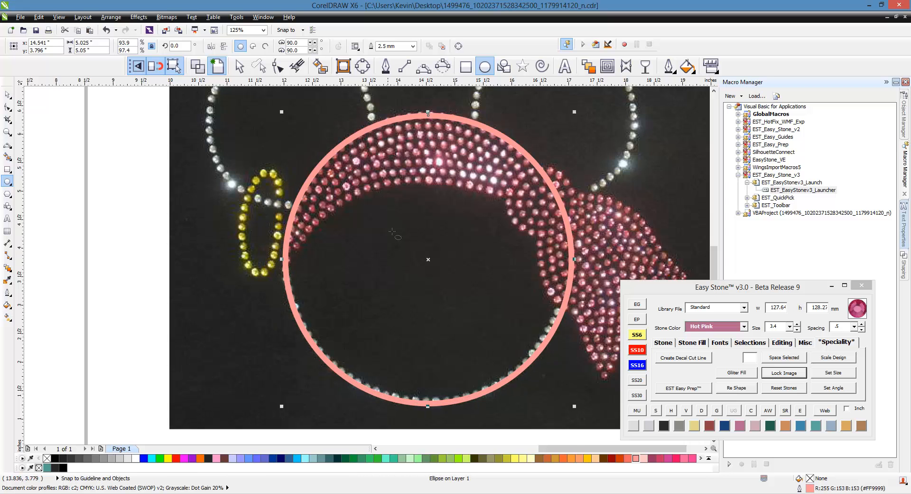
{"action": "scroll", "coordinate": [388, 212], "scroll_direction": "down", "scroll_amount": 1}
{"action": "scroll", "coordinate": [511, 147], "scroll_direction": "up", "scroll_amount": 1}
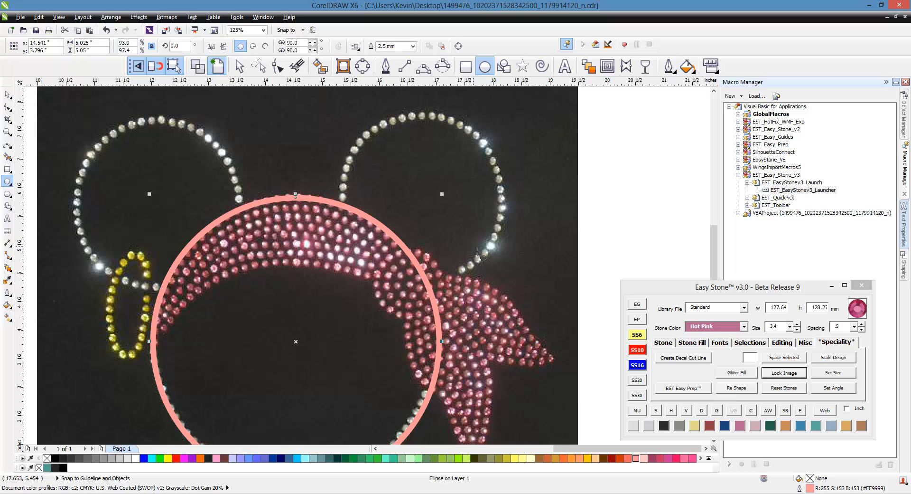
- Draw a 3-point circle around the right ear and resize it to about 72.48 × 73.57 mm
{"action": "left_click", "coordinate": [444, 67]}
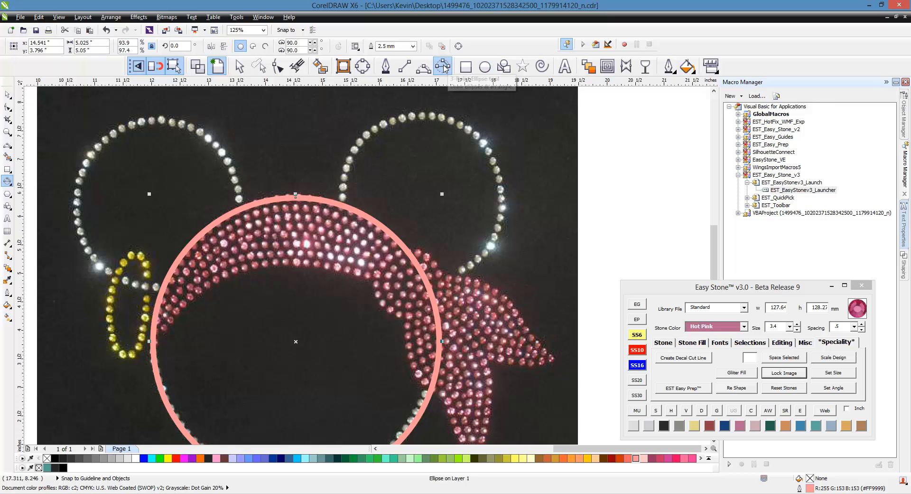
{"action": "left_click_drag", "start_coordinate": [375, 124], "coordinate": [479, 259]}
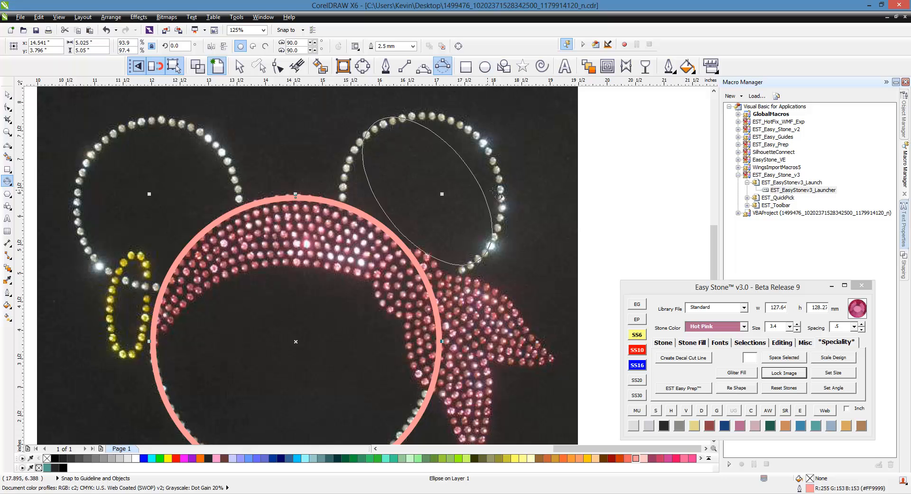
{"action": "left_click", "coordinate": [504, 153]}
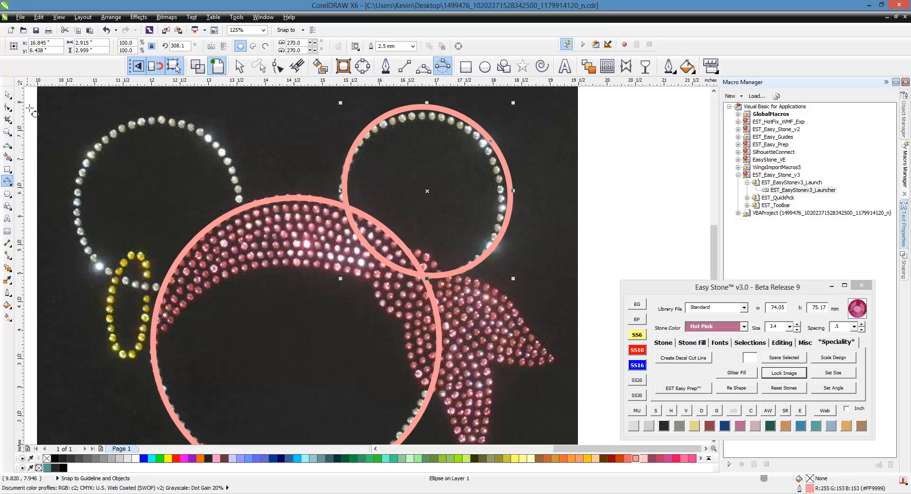
{"action": "left_click", "coordinate": [7, 94]}
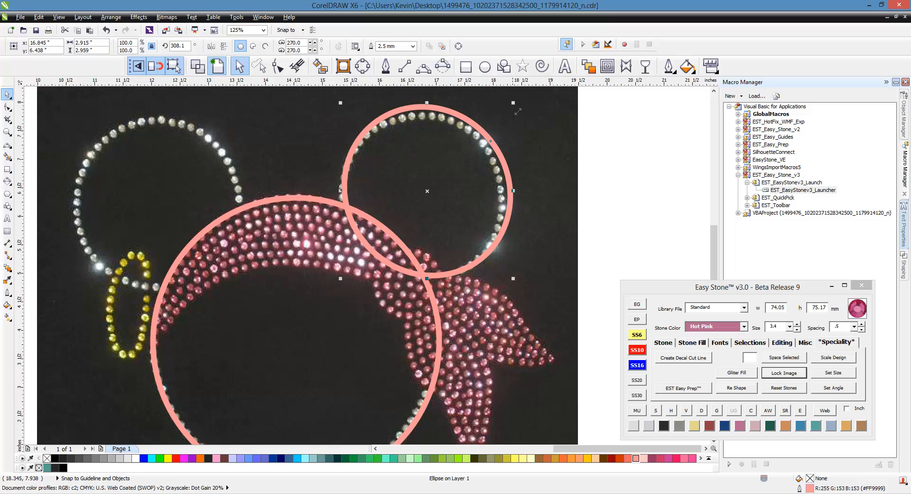
{"action": "left_click_drag", "start_coordinate": [518, 111], "coordinate": [504, 119]}
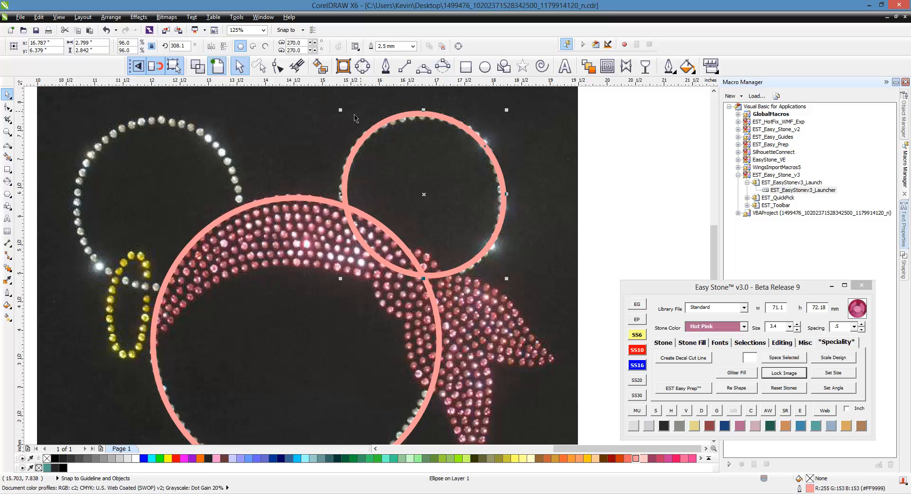
{"action": "left_click_drag", "start_coordinate": [340, 110], "coordinate": [332, 109]}
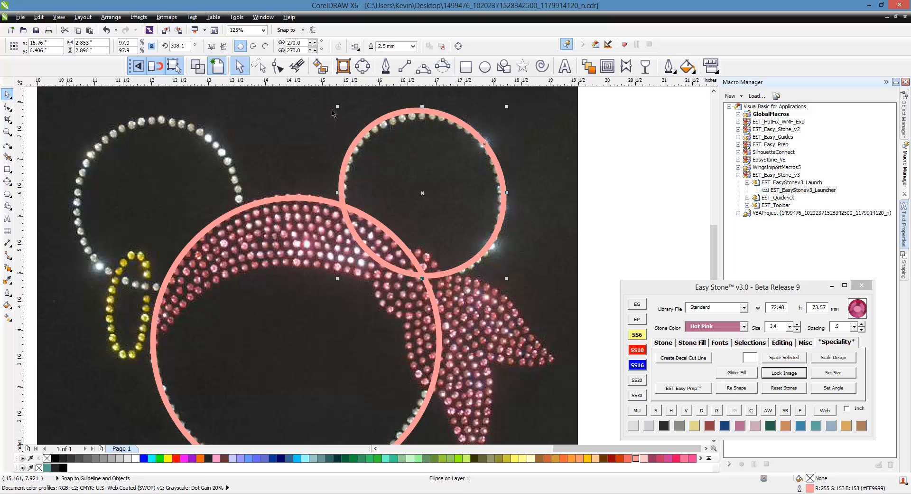
{"action": "scroll", "coordinate": [504, 203], "scroll_direction": "down", "scroll_amount": 2}
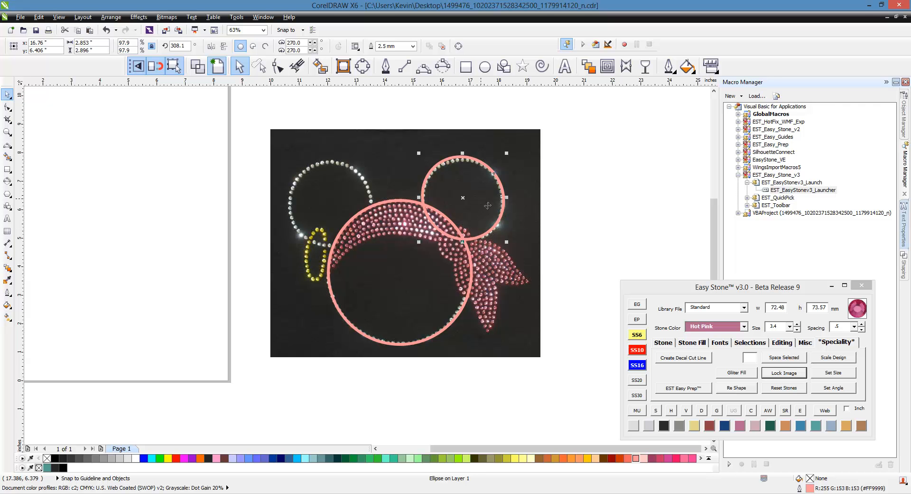
- Copy the face and ear circles, mirror them horizontally, and align the copy's ear over the left ear
{"action": "left_click", "coordinate": [399, 293], "text": "shift"}
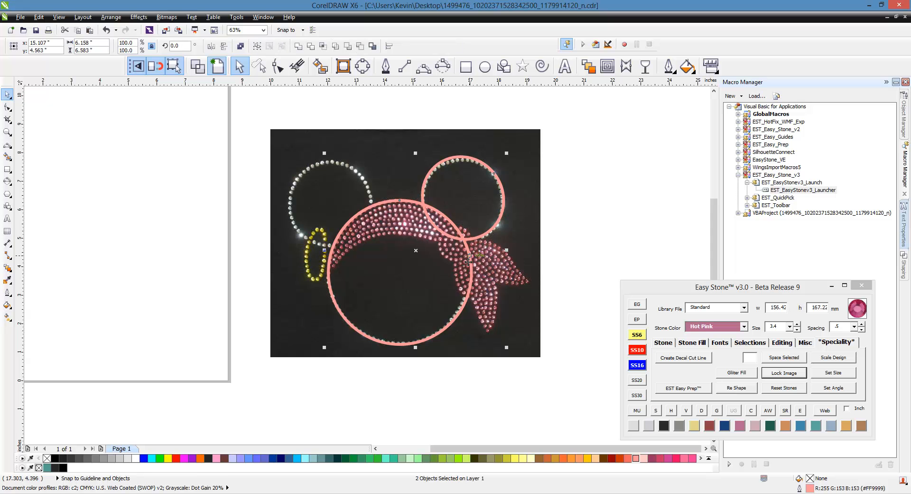
{"action": "left_click_drag", "start_coordinate": [422, 263], "coordinate": [121, 263]}
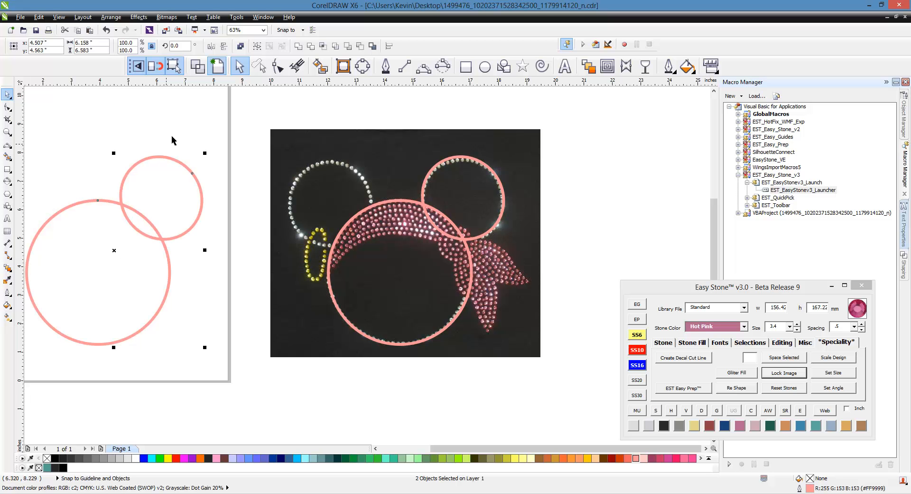
{"action": "left_click", "coordinate": [212, 46]}
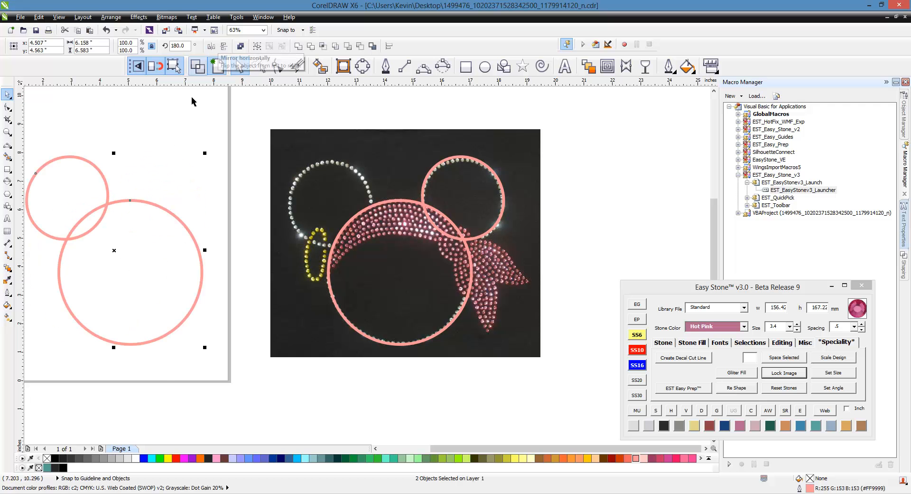
{"action": "left_click_drag", "start_coordinate": [138, 274], "coordinate": [407, 281]}
{"action": "left_click", "coordinate": [401, 387]}
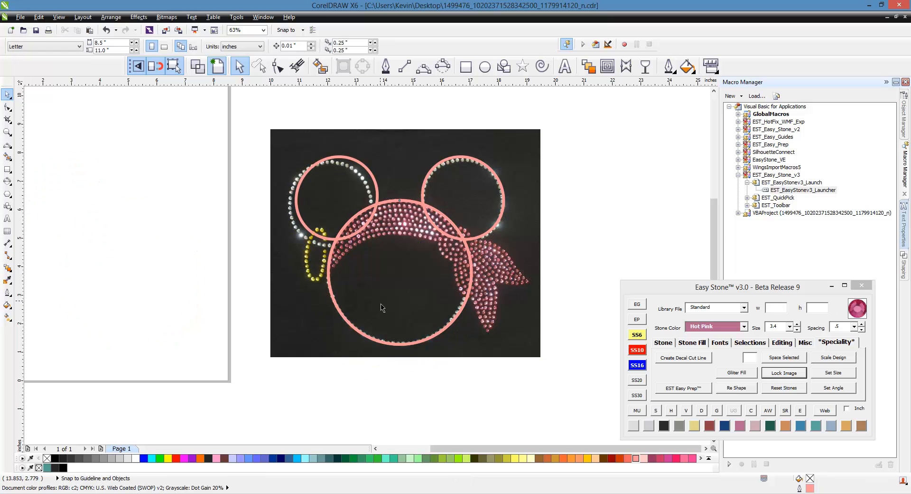
{"action": "left_click", "coordinate": [387, 308]}
{"action": "key", "text": "Escape"}
- Draw a tilted 3-point ellipse, about 19.28 × 48.96 mm, over the yellow earring and nudge it left
{"action": "scroll", "coordinate": [315, 237], "scroll_direction": "up", "scroll_amount": 2}
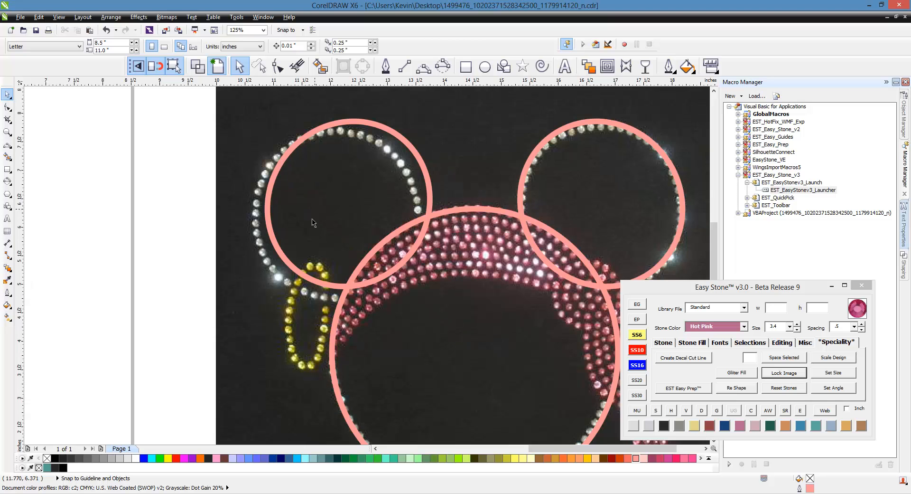
{"action": "left_click", "coordinate": [443, 68]}
{"action": "left_click_drag", "start_coordinate": [316, 249], "coordinate": [301, 361]}
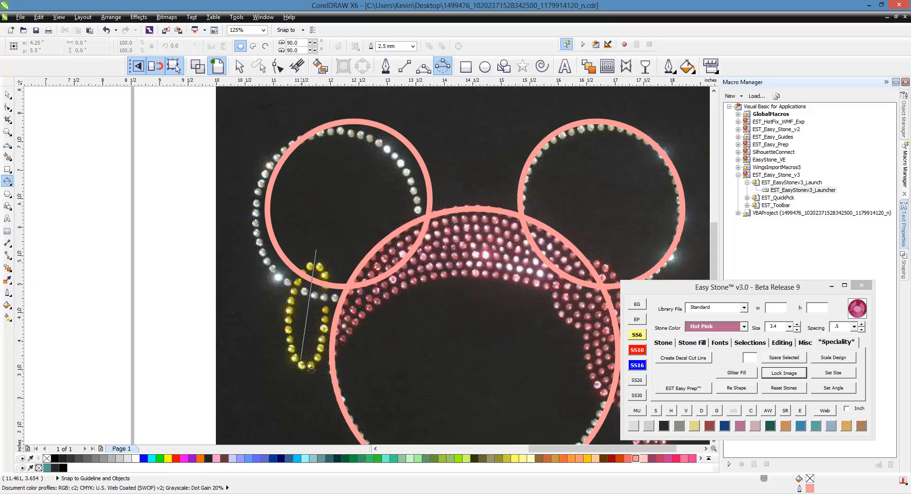
{"action": "left_click", "coordinate": [342, 272]}
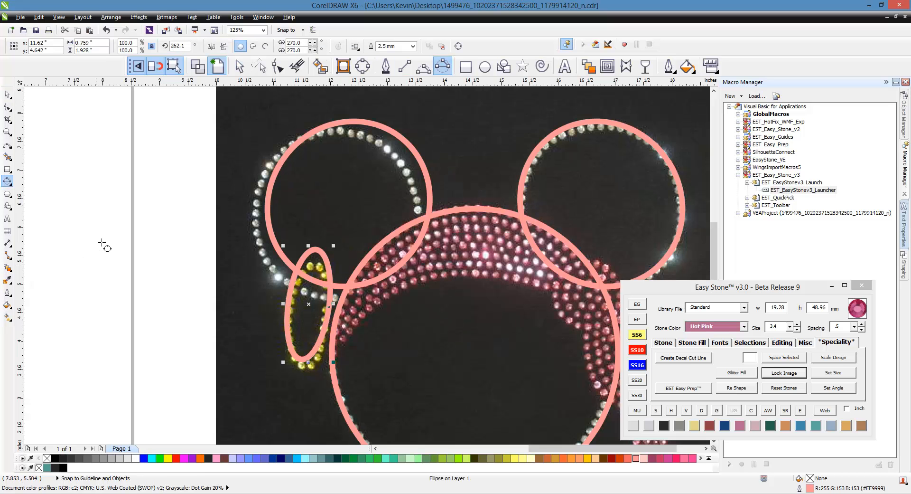
{"action": "left_click", "coordinate": [12, 97]}
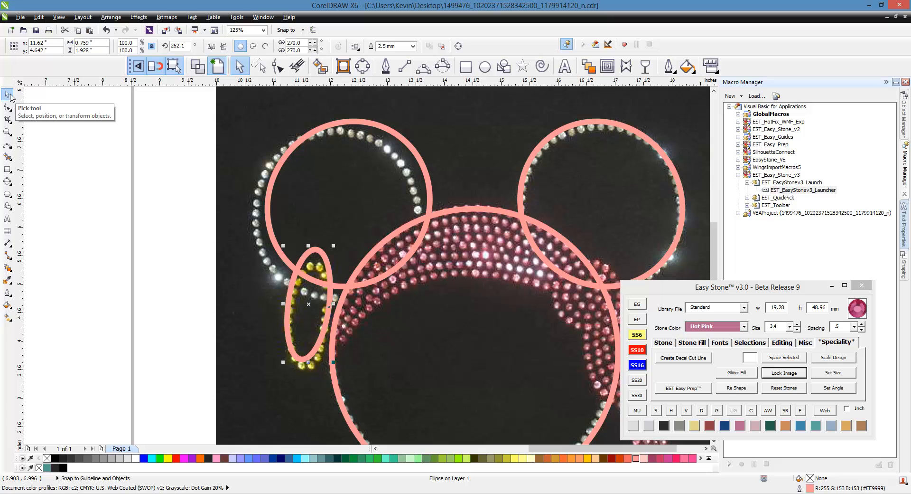
{"action": "key", "text": "Left"}
{"action": "key", "text": "Left"}
{"action": "key", "text": "Left"}
{"action": "key", "text": "Left"}
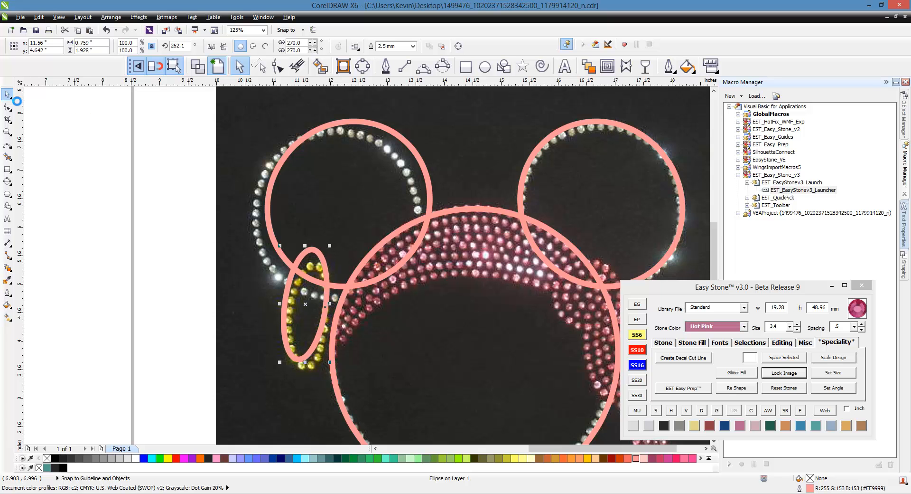
{"action": "key", "text": "F3"}
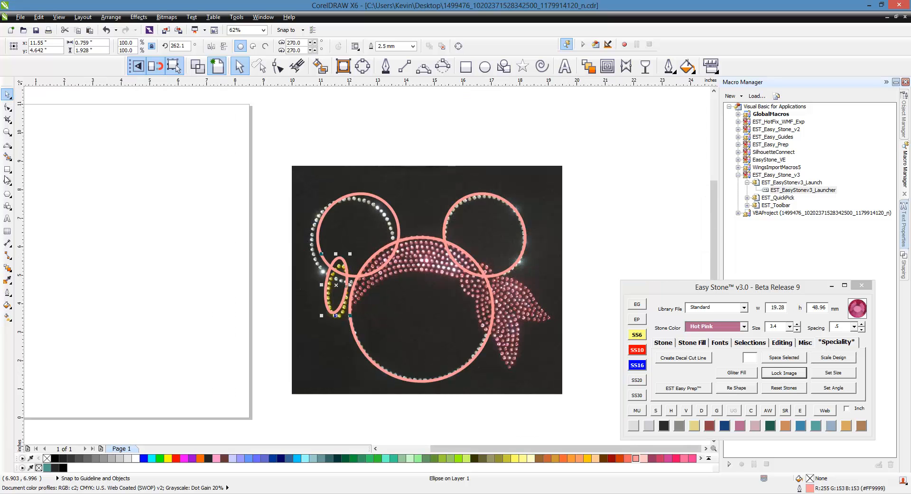
{"action": "left_click", "coordinate": [144, 198]}
{"action": "scroll", "coordinate": [221, 253], "scroll_direction": "down", "scroll_amount": 1}
{"action": "scroll", "coordinate": [325, 285], "scroll_direction": "up", "scroll_amount": 1}
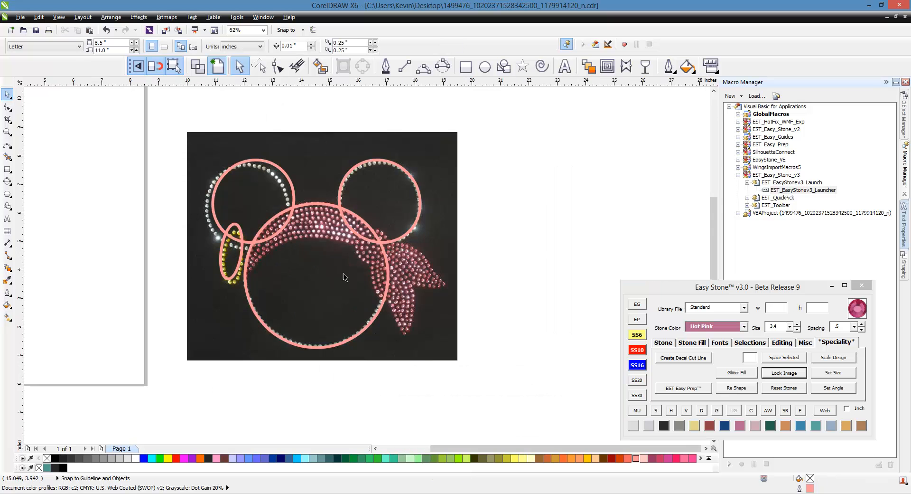
{"action": "scroll", "coordinate": [366, 258], "scroll_direction": "up", "scroll_amount": 1}
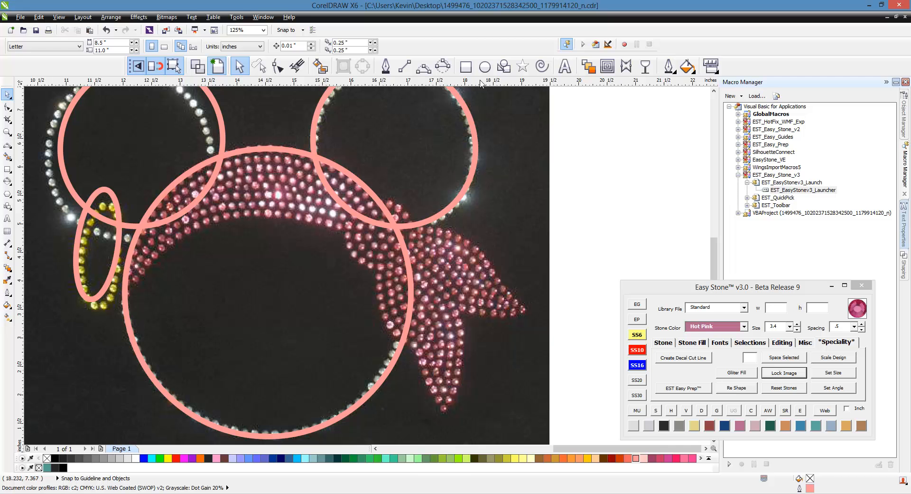
- Draw a 32.17 mm circle over the bandana knot and nudge it into position
{"action": "key", "text": "F7"}
{"action": "left_click_drag", "start_coordinate": [344, 193], "coordinate": [399, 271]}
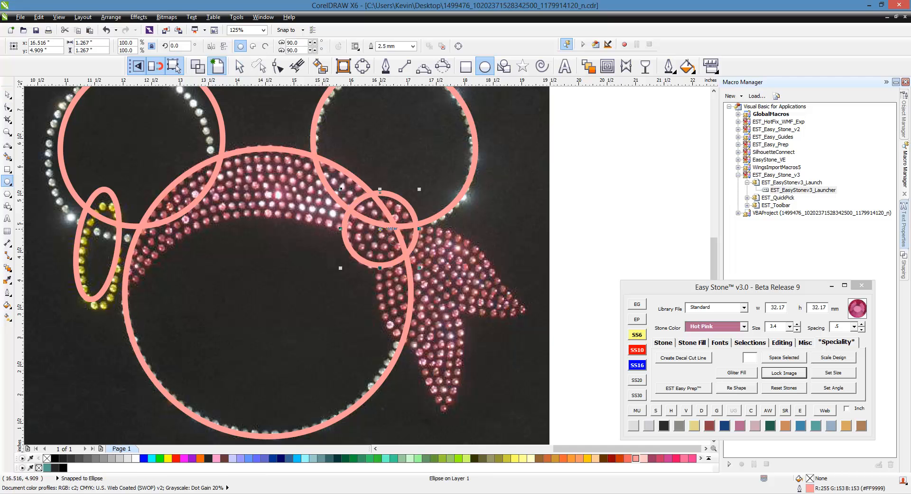
{"action": "key", "text": "Left"}
{"action": "key", "text": "Down"}
{"action": "key", "text": "Down"}
{"action": "key", "text": "Down"}
{"action": "key", "text": "Down"}
{"action": "key", "text": "Down"}
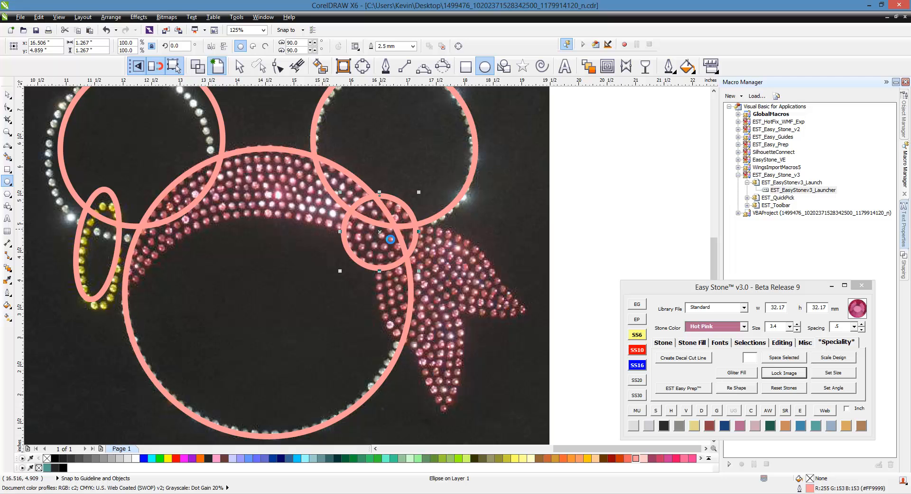
{"action": "key", "text": "Down"}
{"action": "key", "text": "Down"}
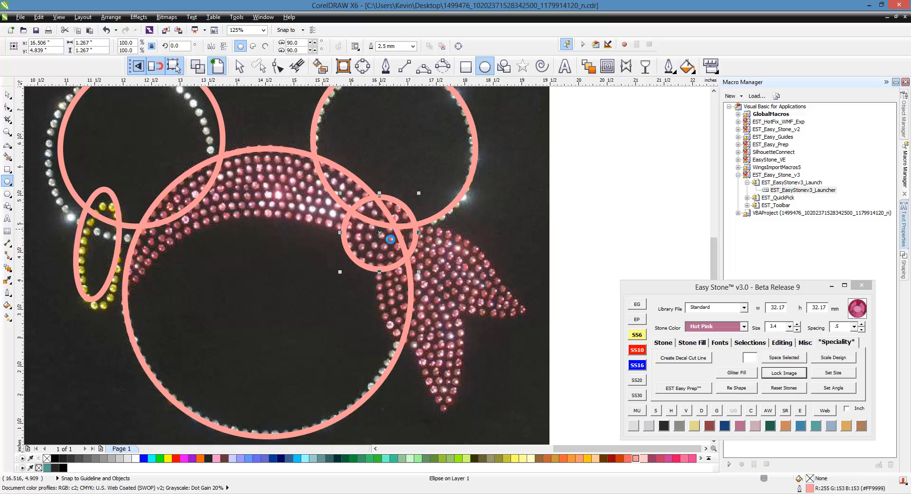
{"action": "key", "text": "Up"}
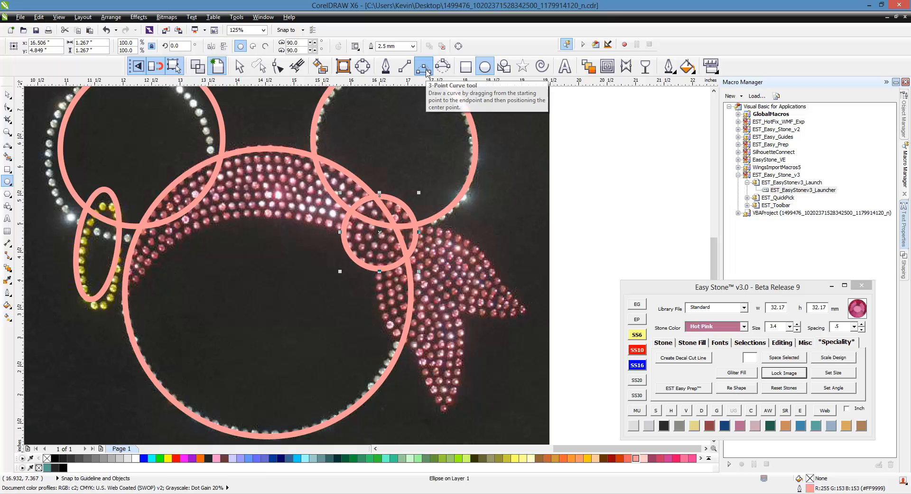
- Draw a 3-point arc along the bandana's lower edge from the knot circle to the head circle
{"action": "left_click", "coordinate": [423, 67]}
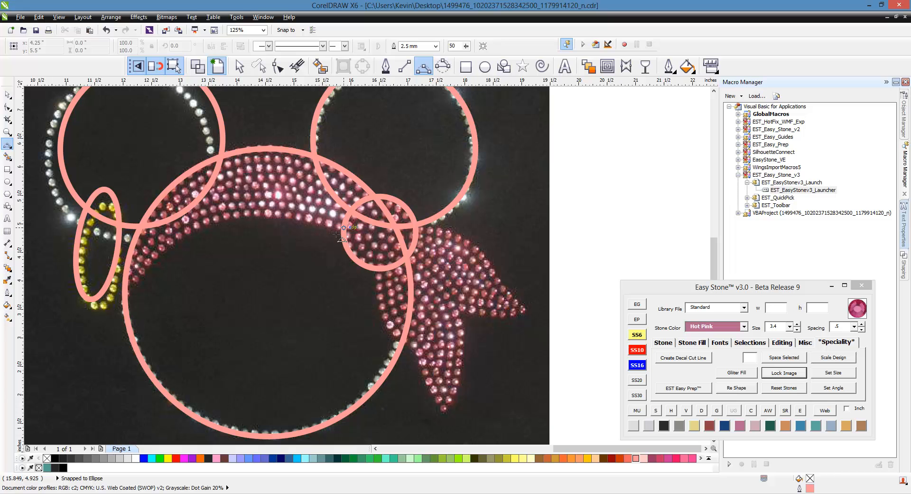
{"action": "left_click_drag", "start_coordinate": [342, 228], "coordinate": [125, 292]}
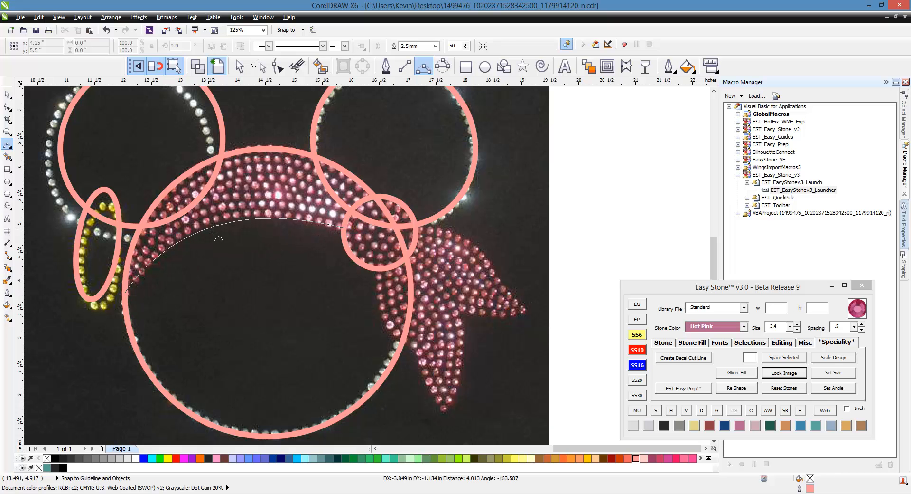
{"action": "left_click", "coordinate": [209, 222]}
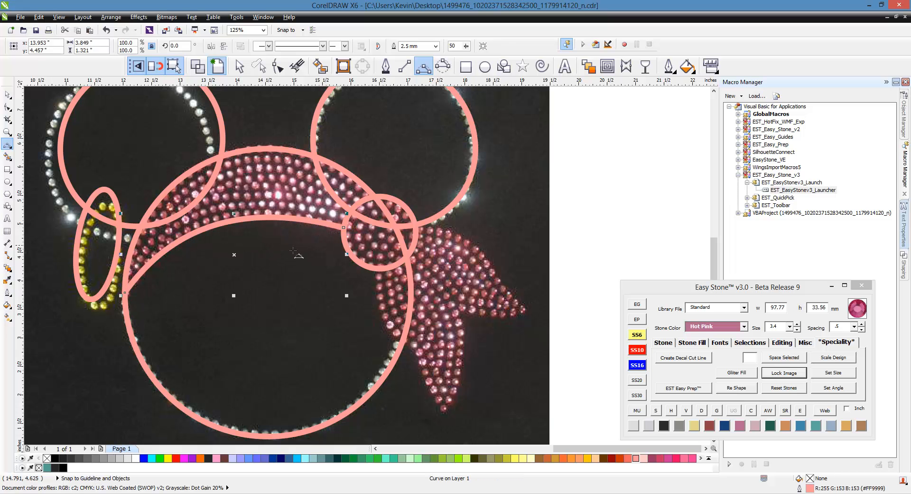
{"action": "scroll", "coordinate": [300, 257], "scroll_direction": "down", "scroll_amount": 2}
{"action": "scroll", "coordinate": [406, 275], "scroll_direction": "up", "scroll_amount": 2}
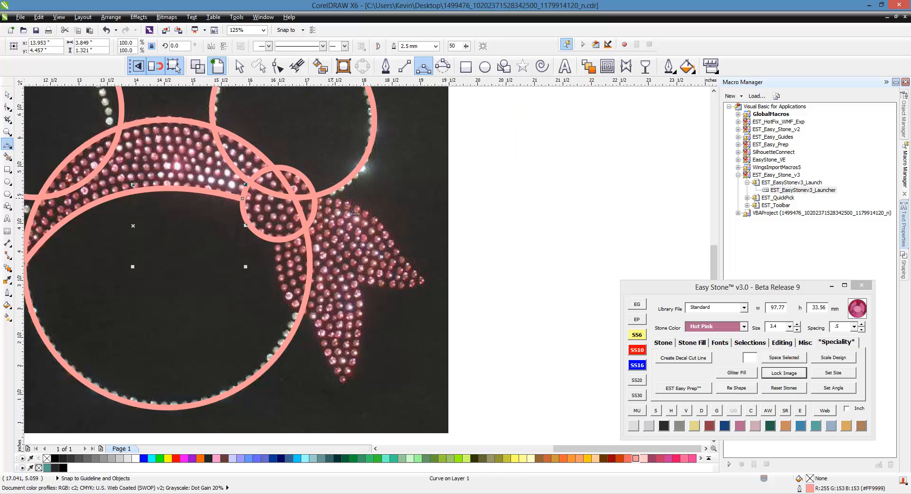
- Trace the outline of both hanging bandana tails to their tips and back to the head circle
{"action": "left_click", "coordinate": [314, 196]}
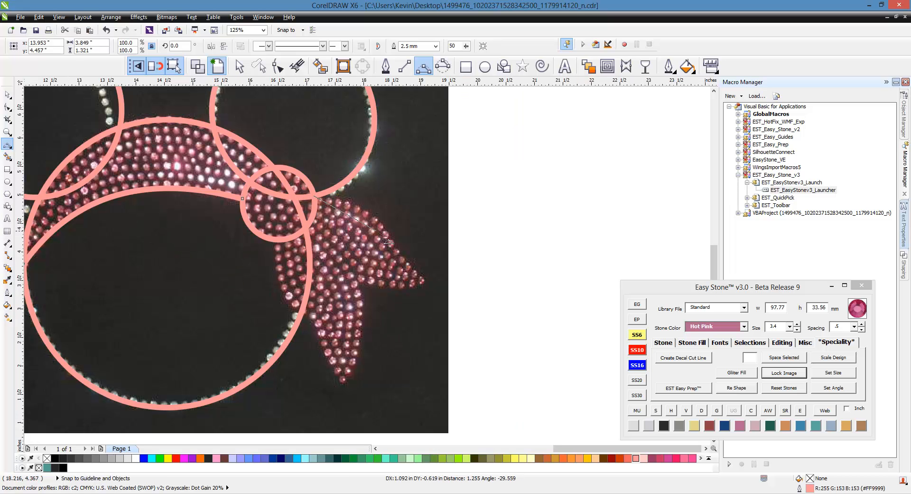
{"action": "left_click_drag", "start_coordinate": [385, 236], "coordinate": [386, 236]}
{"action": "left_click", "coordinate": [374, 220]}
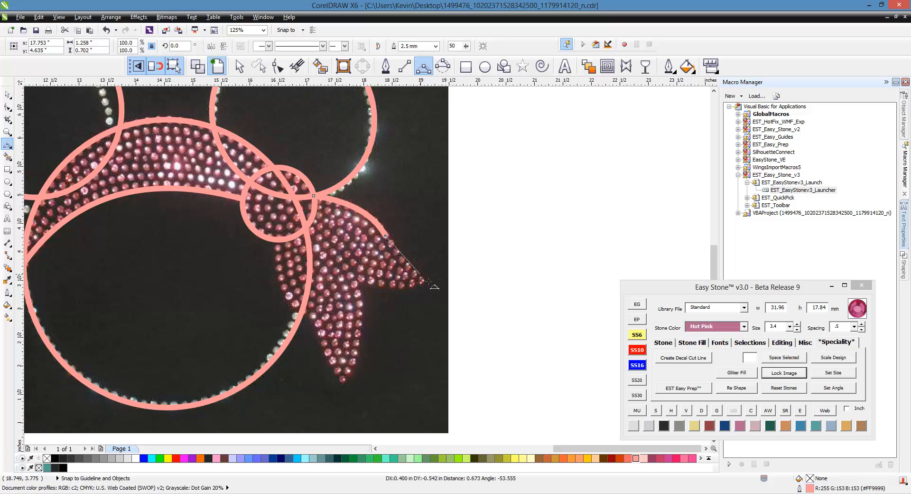
{"action": "left_click_drag", "start_coordinate": [434, 285], "coordinate": [431, 283]}
{"action": "left_click", "coordinate": [404, 262]}
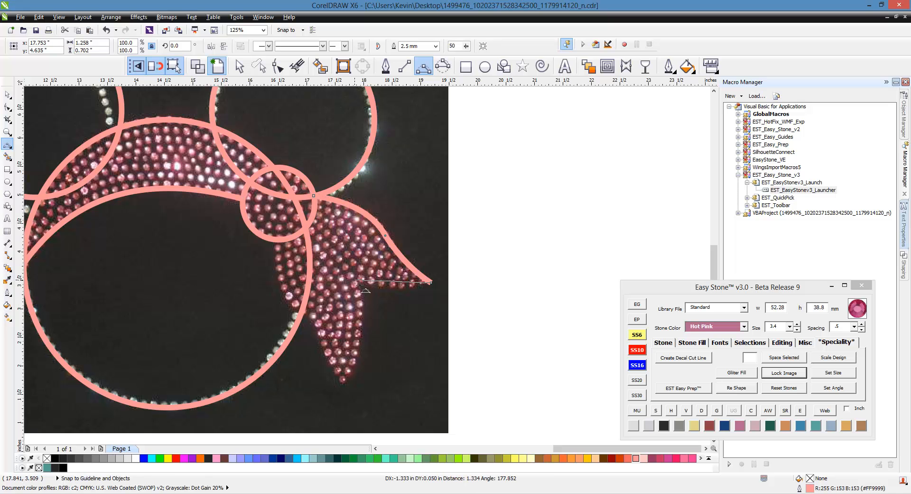
{"action": "left_click", "coordinate": [355, 281]}
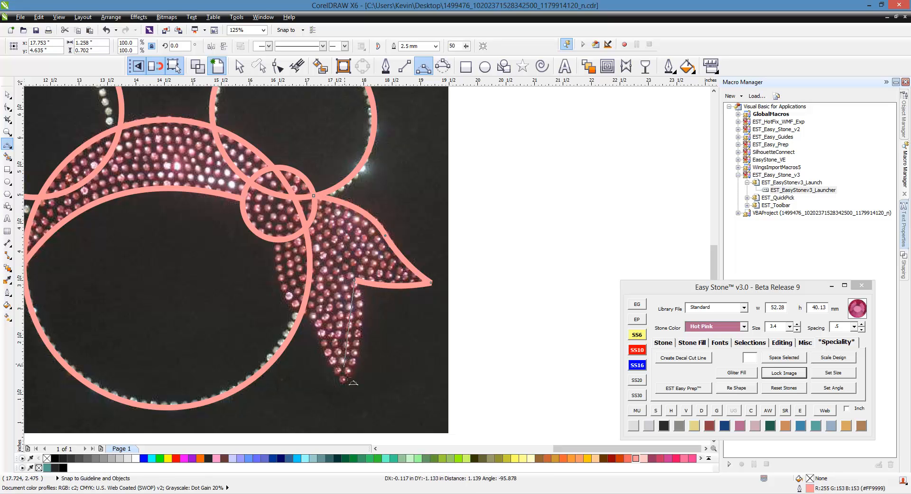
{"action": "left_click_drag", "start_coordinate": [348, 378], "coordinate": [346, 387]}
{"action": "left_click", "coordinate": [366, 343]}
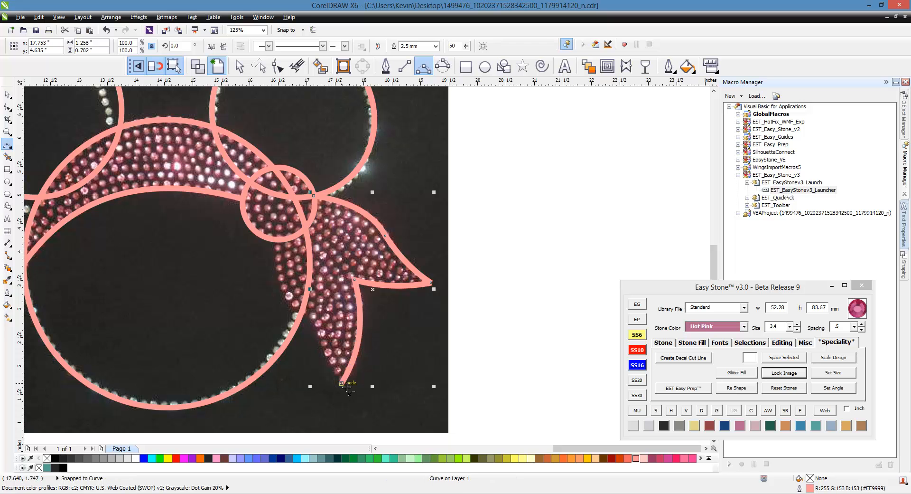
{"action": "left_click", "coordinate": [347, 387]}
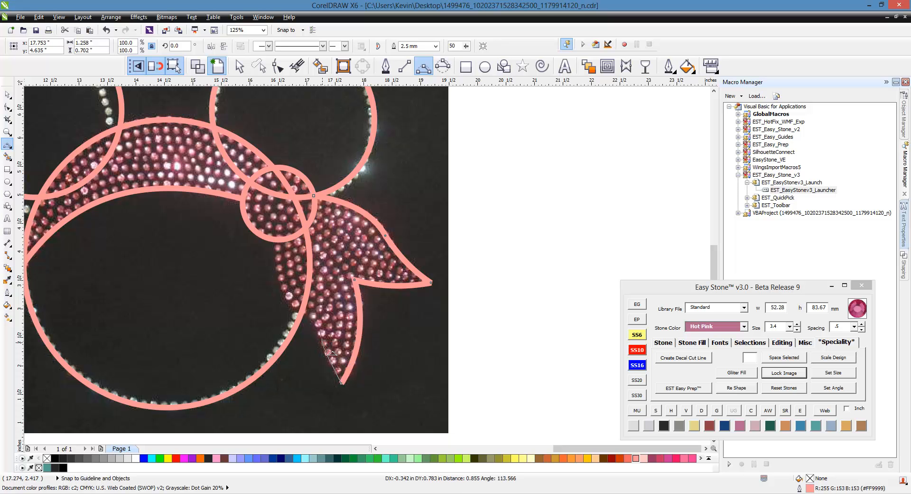
{"action": "left_click", "coordinate": [322, 337]}
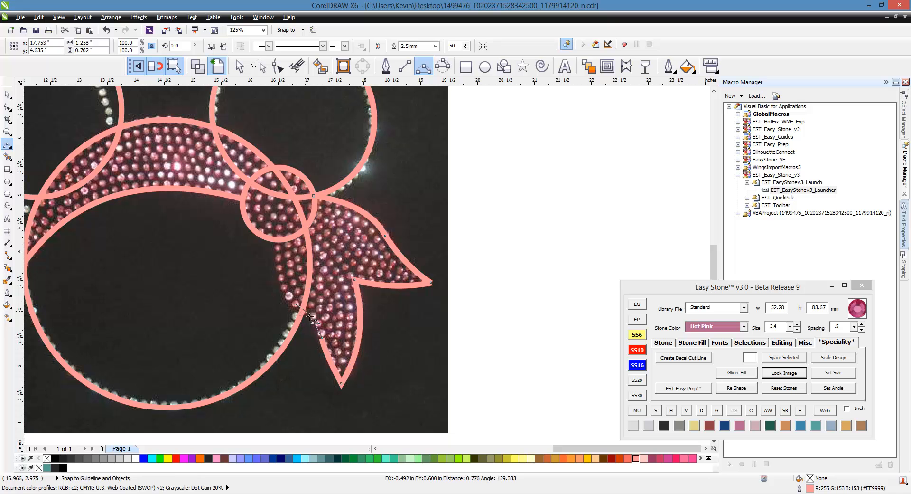
{"action": "left_click", "coordinate": [298, 309]}
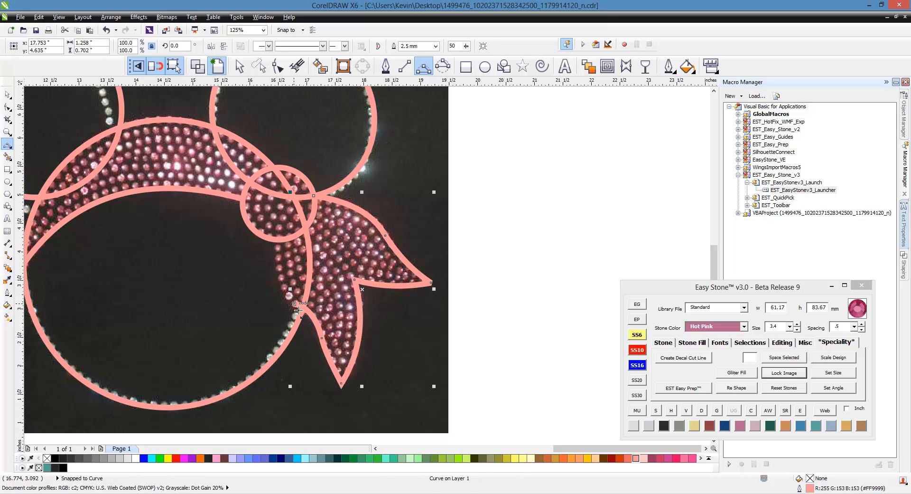
- Add fold curves dividing the tails and linking the knot circle to the tail junction
{"action": "left_click_drag", "start_coordinate": [294, 304], "coordinate": [279, 241]}
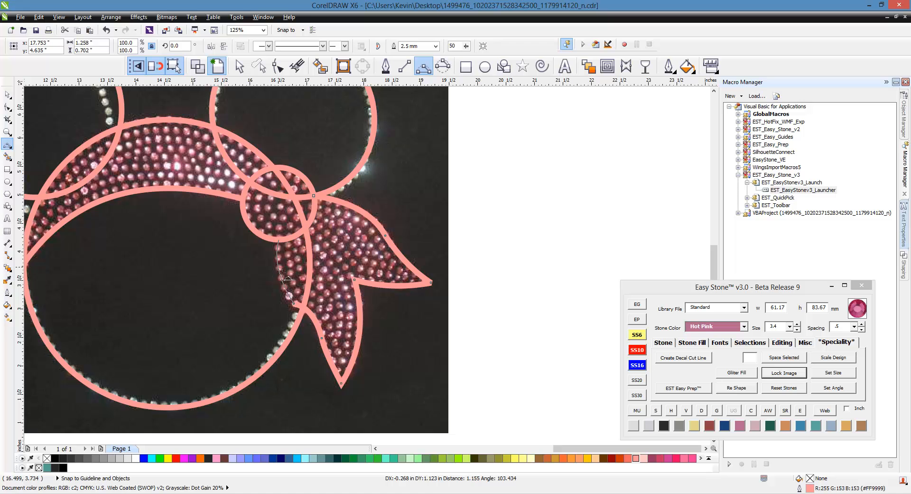
{"action": "left_click", "coordinate": [274, 280]}
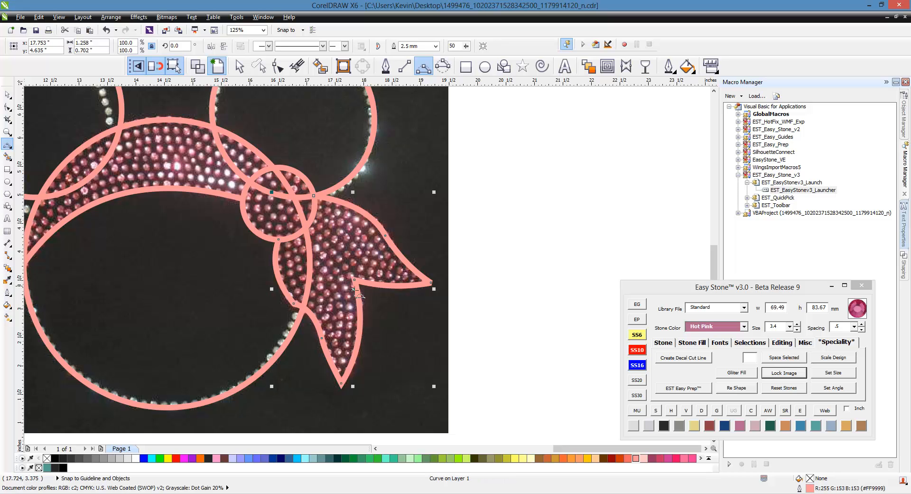
{"action": "left_click_drag", "start_coordinate": [308, 223], "coordinate": [355, 280]}
{"action": "left_click", "coordinate": [335, 249]}
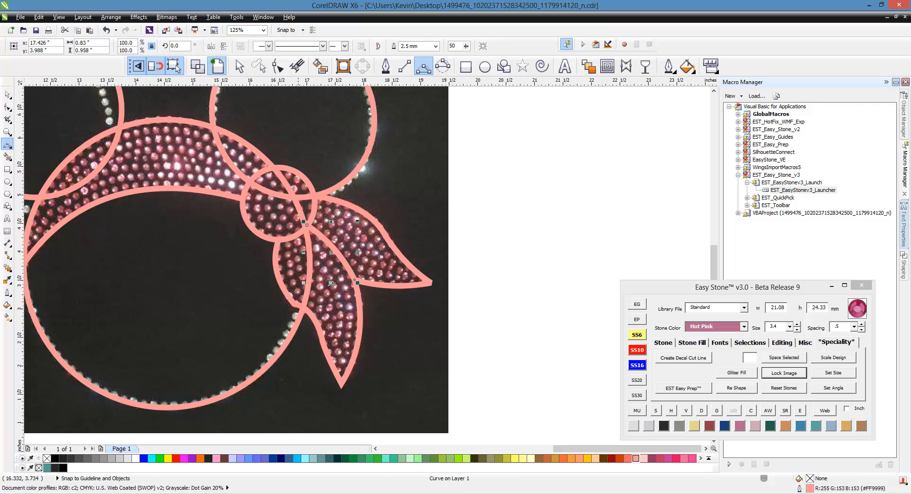
- Duplicate all eight traced outlines onto blank canvas to the right of the photo
{"action": "key", "text": "F3"}
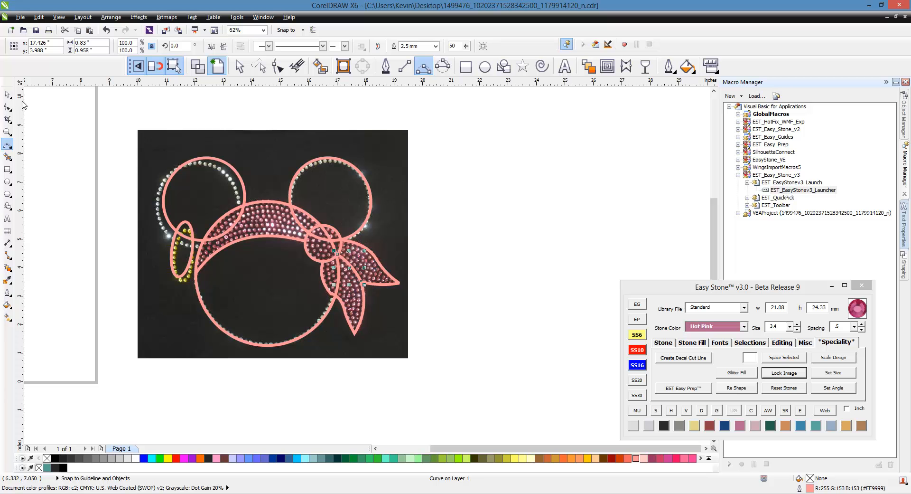
{"action": "key", "text": "space"}
{"action": "left_click_drag", "start_coordinate": [92, 142], "coordinate": [420, 361]}
{"action": "key", "text": "F3"}
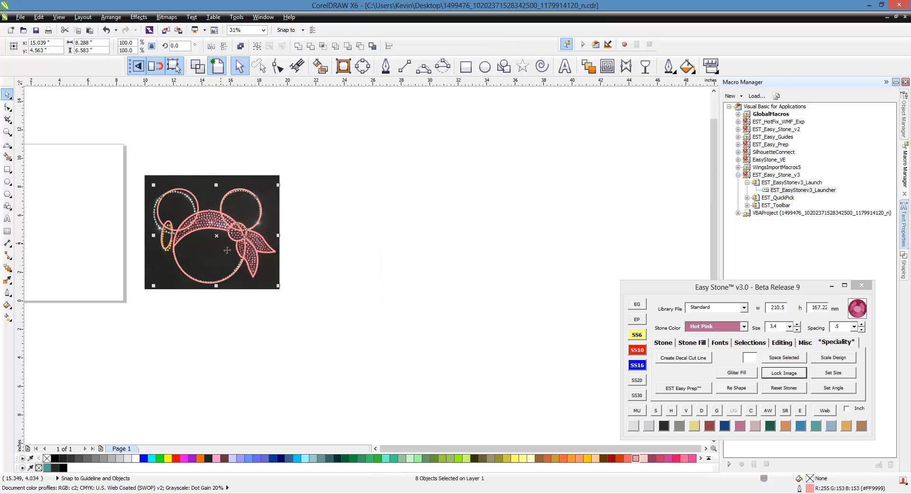
{"action": "left_click_drag", "start_coordinate": [227, 250], "coordinate": [415, 291]}
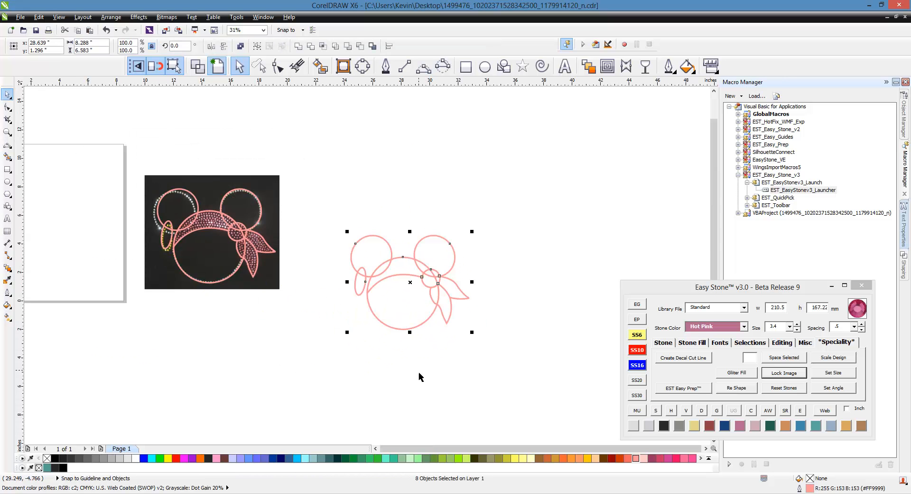
{"action": "left_click", "coordinate": [419, 376]}
{"action": "scroll", "coordinate": [432, 335], "scroll_direction": "up", "scroll_amount": 5}
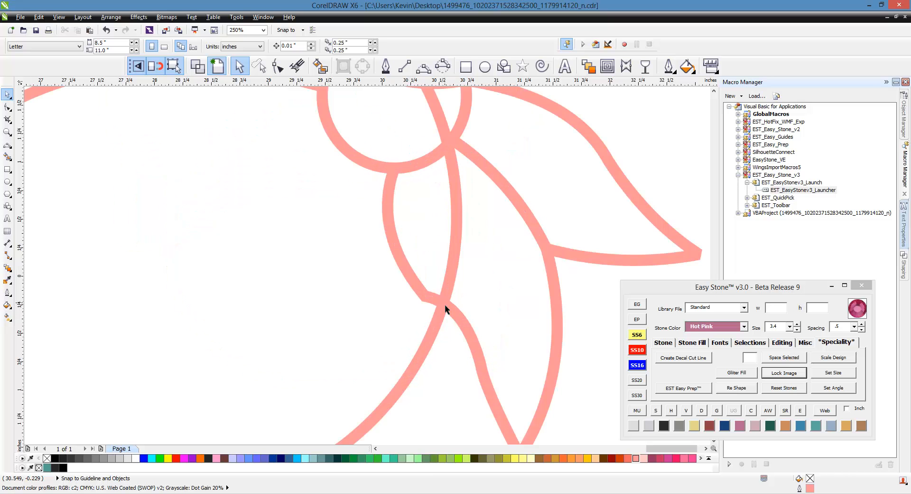
- Remove the redundant nodes from the copied outline's bandana-tail curve and adjust one bend
{"action": "left_click", "coordinate": [460, 318]}
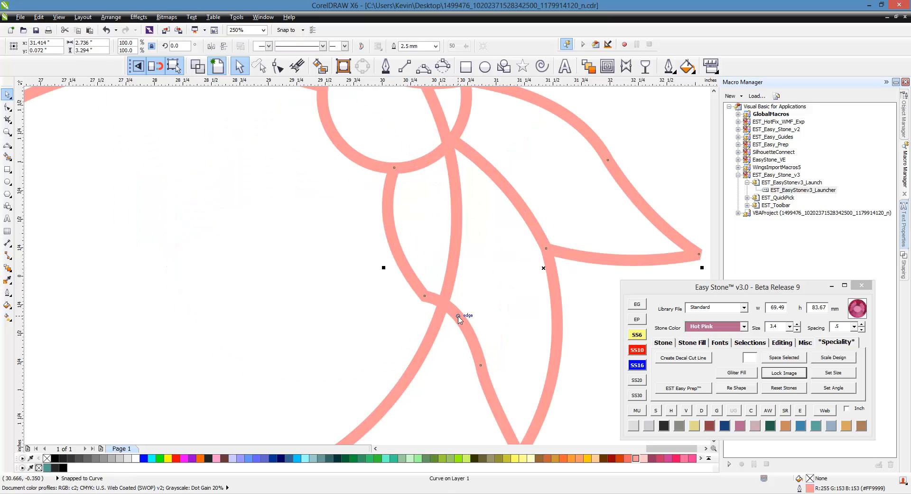
{"action": "key", "text": "F10"}
{"action": "double_click", "coordinate": [426, 297]}
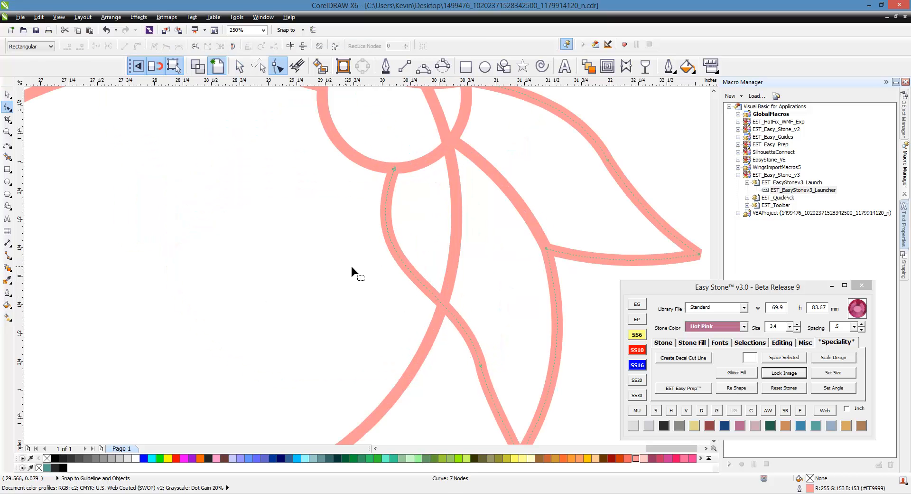
{"action": "scroll", "coordinate": [412, 302], "scroll_direction": "down", "scroll_amount": 3}
{"action": "scroll", "coordinate": [415, 312], "scroll_direction": "up", "scroll_amount": 3}
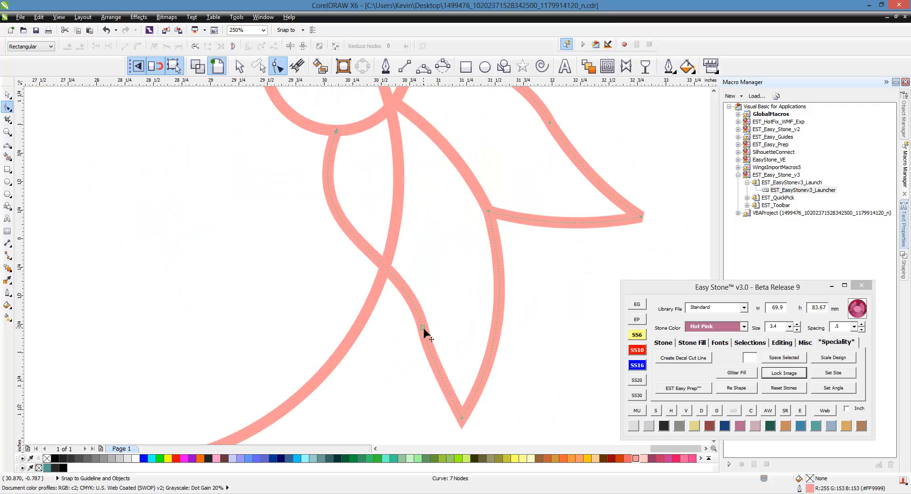
{"action": "left_click", "coordinate": [424, 328]}
{"action": "left_click_drag", "start_coordinate": [401, 246], "coordinate": [397, 227]}
{"action": "left_click", "coordinate": [377, 335]}
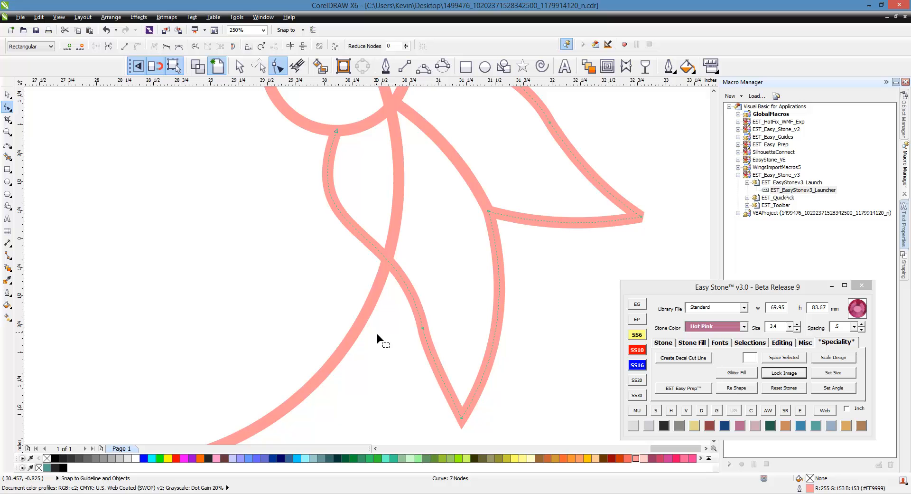
{"action": "left_click", "coordinate": [423, 328]}
{"action": "key", "text": "Delete"}
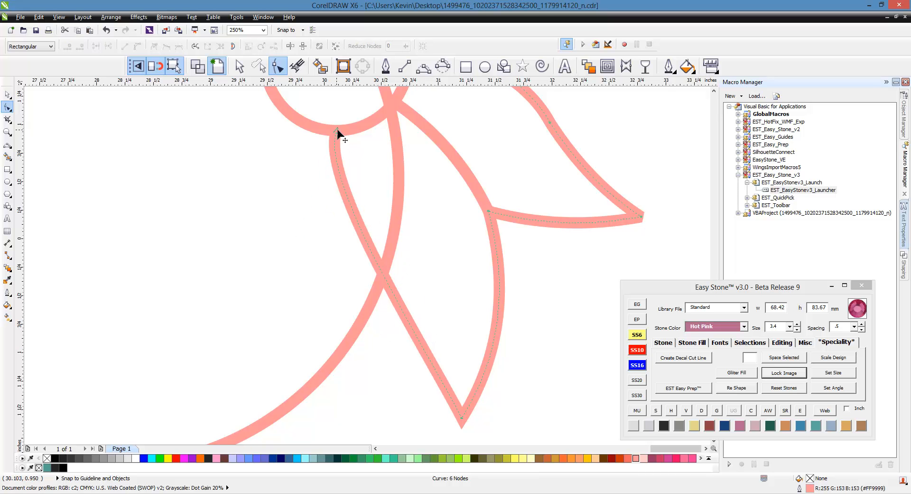
- Reshape the tail curve from its top and lower nodes into a smooth pointed lobe, about 70.97 × 83.67 mm
{"action": "left_click", "coordinate": [335, 132]}
{"action": "left_click_drag", "start_coordinate": [319, 182], "coordinate": [281, 269]}
{"action": "left_click", "coordinate": [428, 348]}
{"action": "left_click_drag", "start_coordinate": [427, 348], "coordinate": [417, 232]}
{"action": "scroll", "coordinate": [509, 275], "scroll_direction": "down", "scroll_amount": 3}
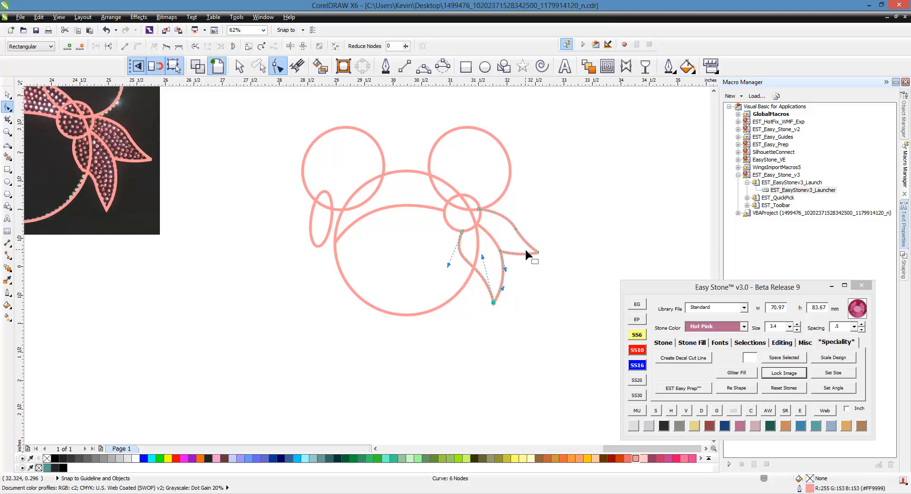
{"action": "scroll", "coordinate": [546, 254], "scroll_direction": "up", "scroll_amount": 3}
{"action": "scroll", "coordinate": [495, 271], "scroll_direction": "down", "scroll_amount": 2}
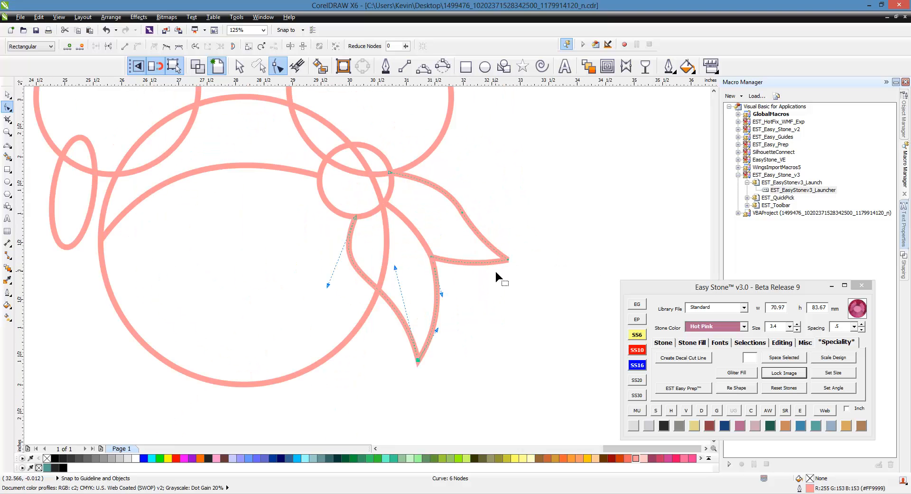
{"action": "scroll", "coordinate": [478, 287], "scroll_direction": "down", "scroll_amount": 1}
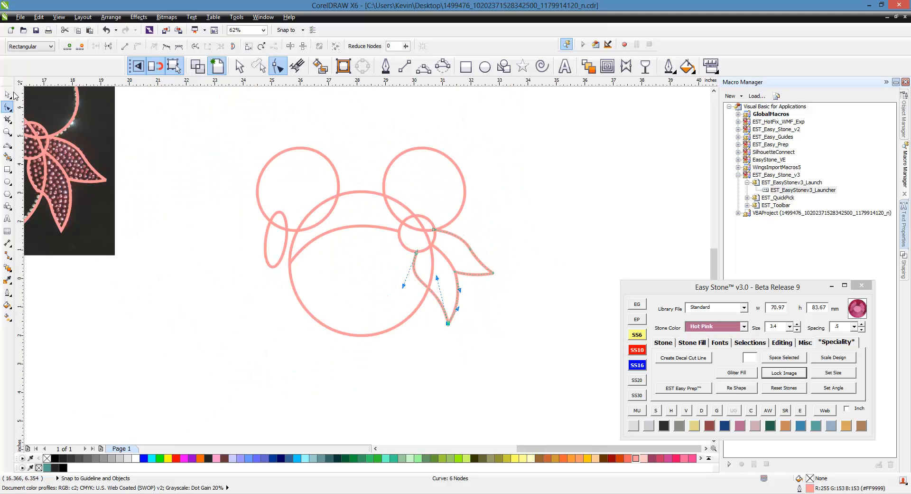
{"action": "left_click", "coordinate": [7, 94]}
{"action": "left_click", "coordinate": [253, 209]}
- Lock the reference photo in place with Lock Object
{"action": "scroll", "coordinate": [228, 212], "scroll_direction": "down", "scroll_amount": 1}
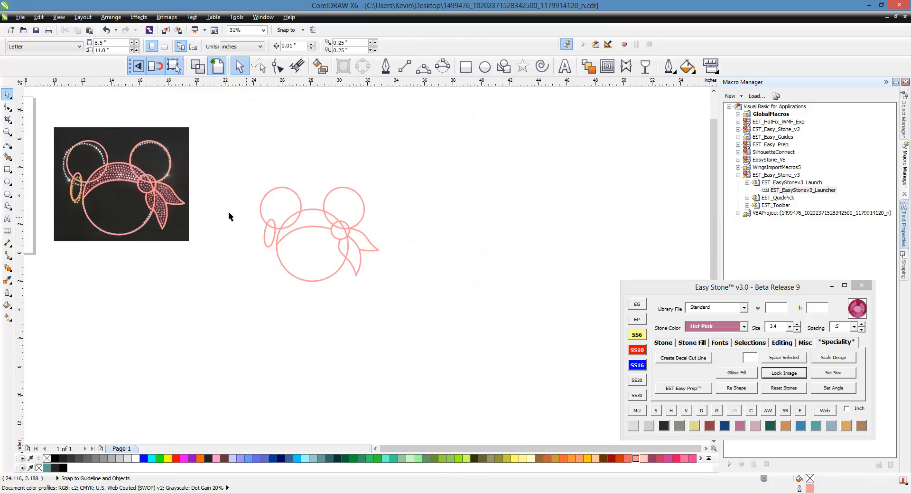
{"action": "right_click", "coordinate": [176, 139]}
{"action": "left_click", "coordinate": [211, 139]}
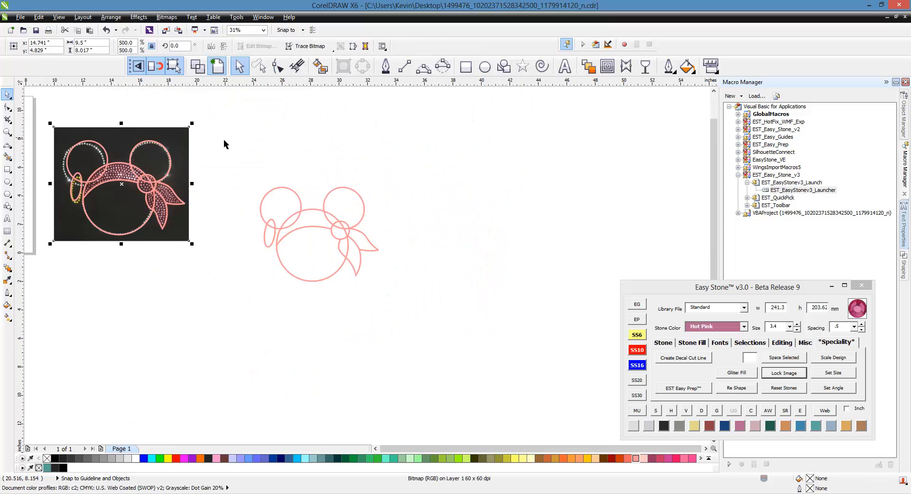
- Move the second rhinestone reference photo to the right of the outline drawing
{"action": "left_click_drag", "start_coordinate": [178, 143], "coordinate": [570, 152]}
{"action": "left_click", "coordinate": [410, 174]}
{"action": "scroll", "coordinate": [354, 194], "scroll_direction": "up", "scroll_amount": 2}
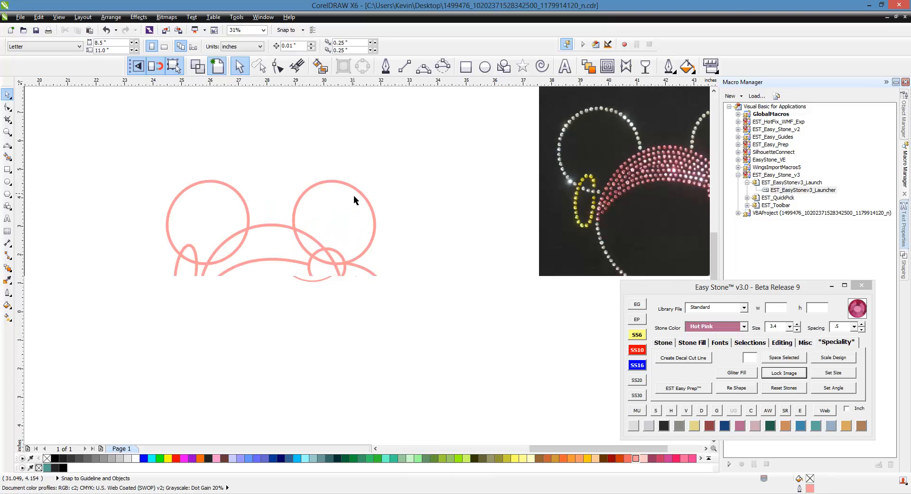
{"action": "scroll", "coordinate": [404, 259], "scroll_direction": "down", "scroll_amount": 2}
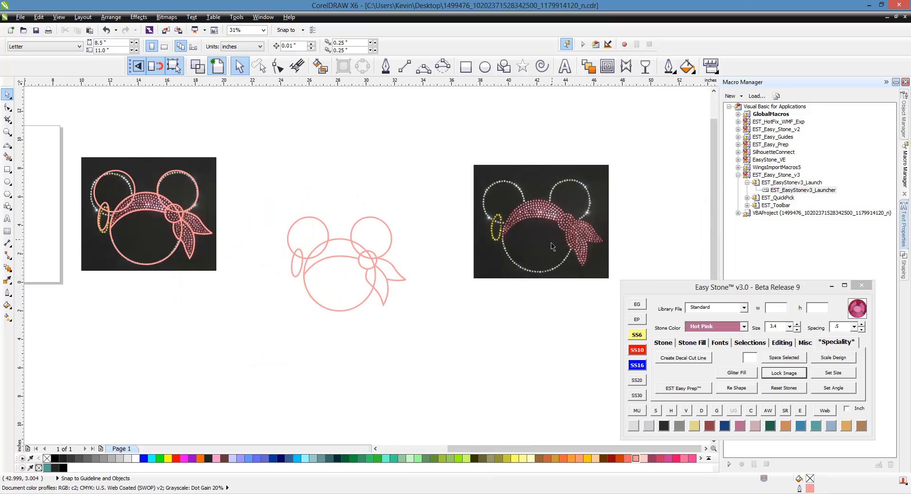
{"action": "left_click", "coordinate": [444, 240]}
{"action": "scroll", "coordinate": [386, 239], "scroll_direction": "up", "scroll_amount": 2}
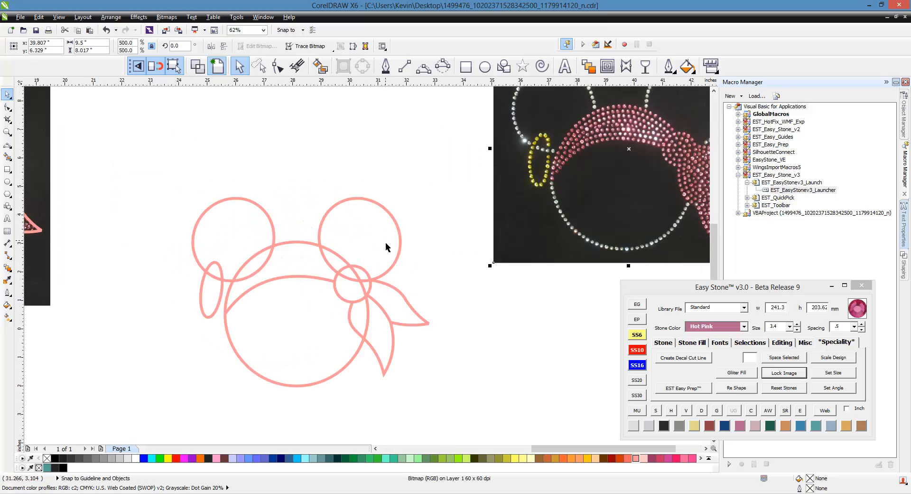
{"action": "scroll", "coordinate": [441, 306], "scroll_direction": "down", "scroll_amount": 2}
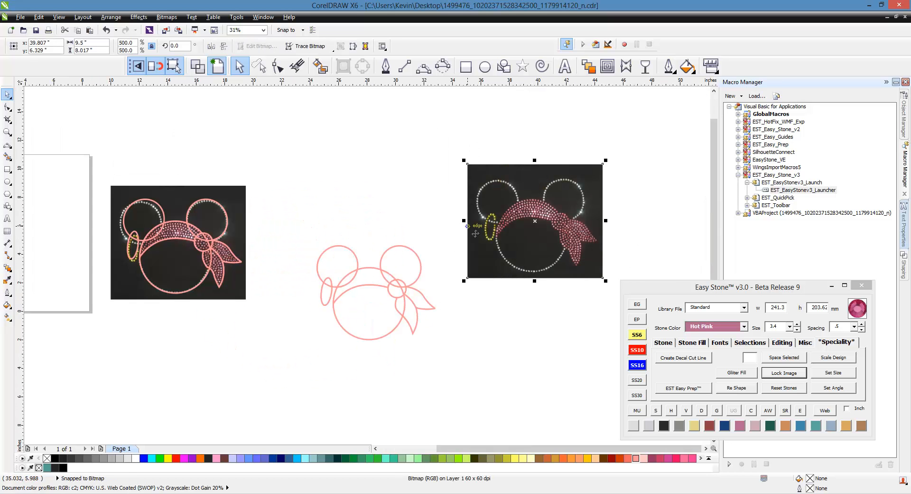
{"action": "scroll", "coordinate": [442, 305], "scroll_direction": "up", "scroll_amount": 2}
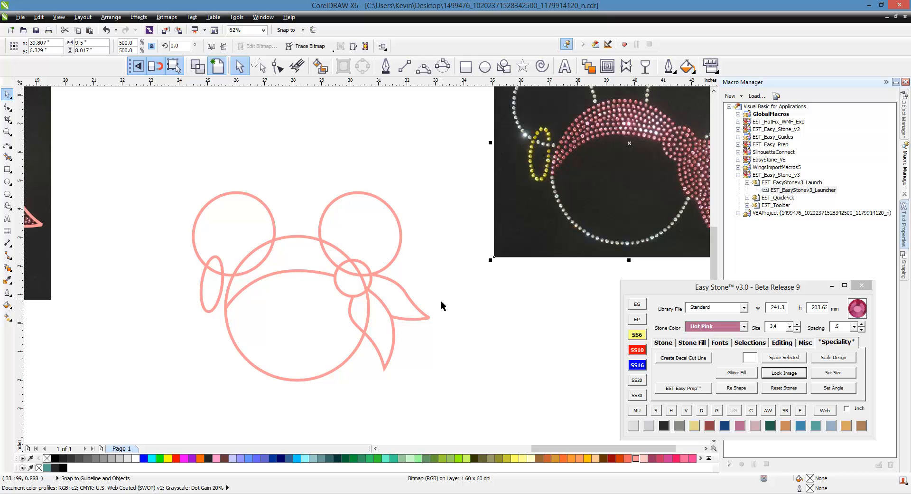
- Select the bandana bow outline, then deselect everything
{"action": "left_click", "coordinate": [411, 302]}
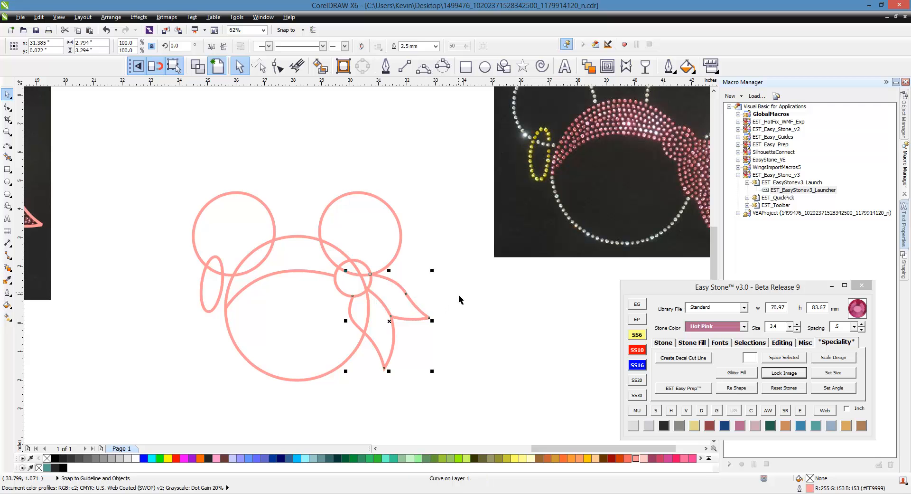
{"action": "left_click", "coordinate": [413, 311]}
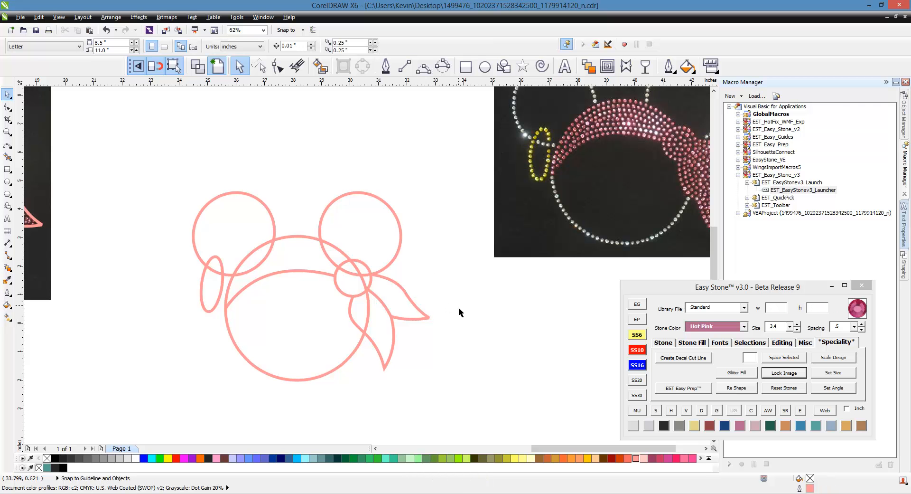
{"action": "scroll", "coordinate": [474, 304], "scroll_direction": "down", "scroll_amount": 2}
{"action": "scroll", "coordinate": [474, 301], "scroll_direction": "up", "scroll_amount": 2}
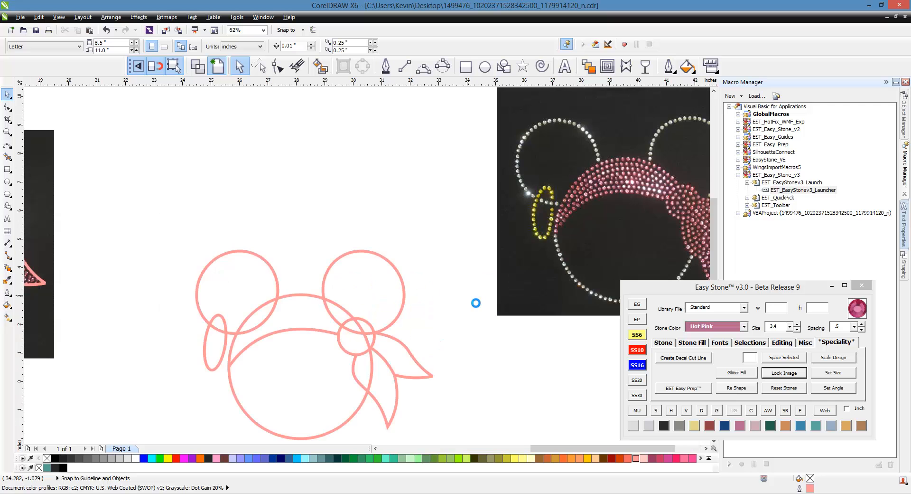
{"action": "scroll", "coordinate": [403, 274], "scroll_direction": "down", "scroll_amount": 2}
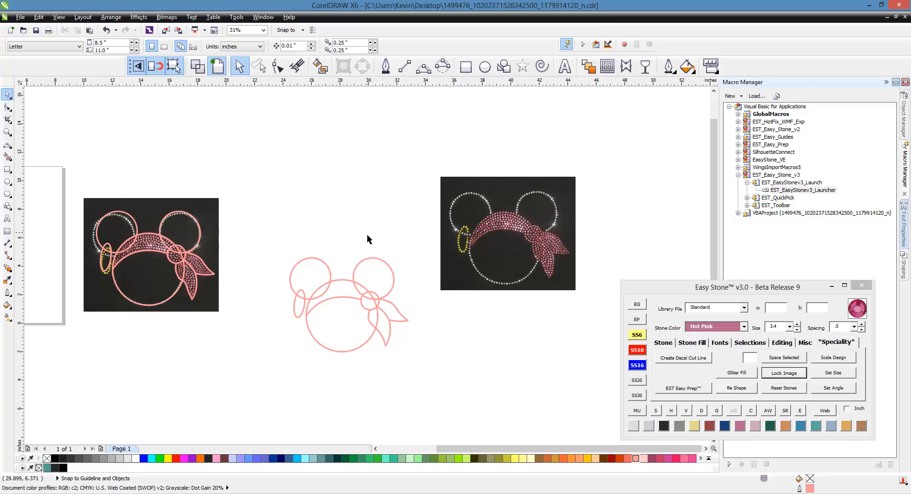
{"action": "scroll", "coordinate": [354, 266], "scroll_direction": "up", "scroll_amount": 4}
{"action": "left_click", "coordinate": [401, 204]}
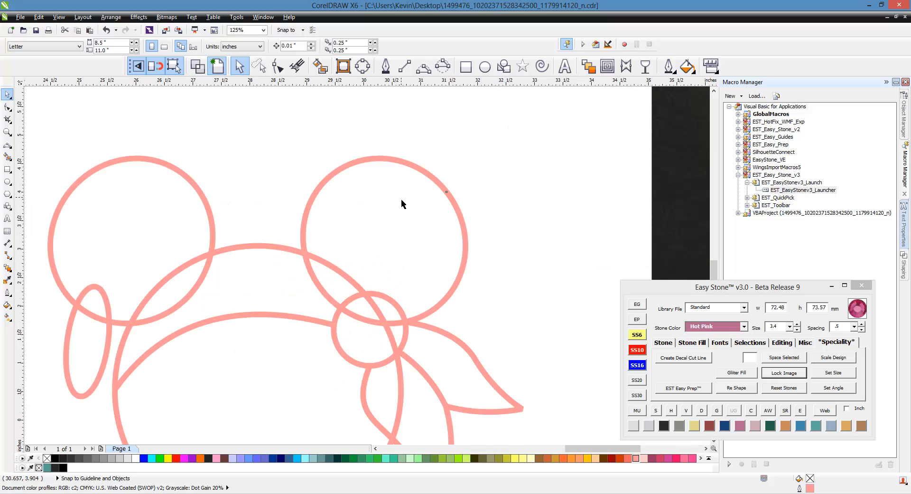
{"action": "left_click", "coordinate": [402, 204]}
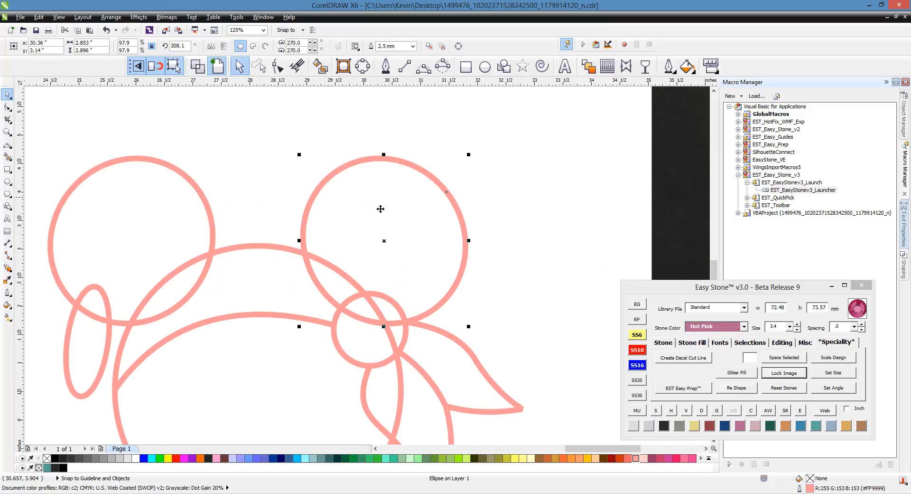
{"action": "left_click", "coordinate": [247, 271], "text": "shift"}
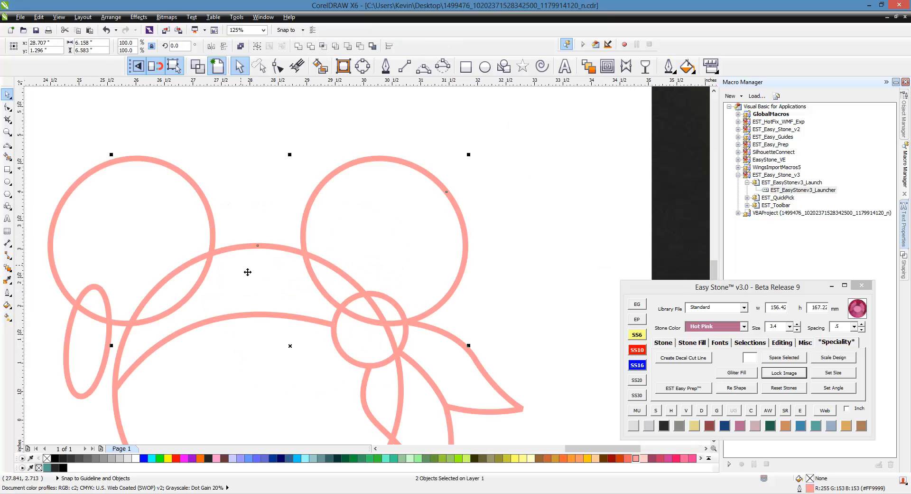
{"action": "left_click", "coordinate": [429, 198]}
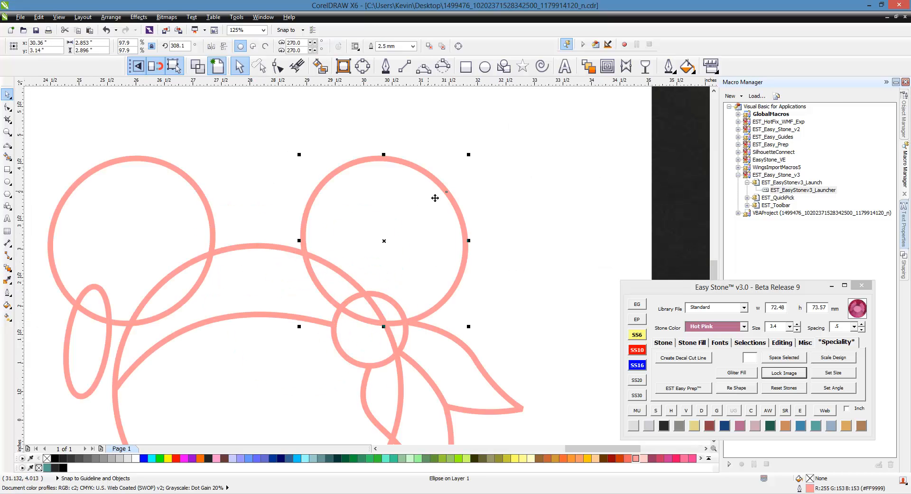
{"action": "left_click", "coordinate": [276, 273], "text": "shift"}
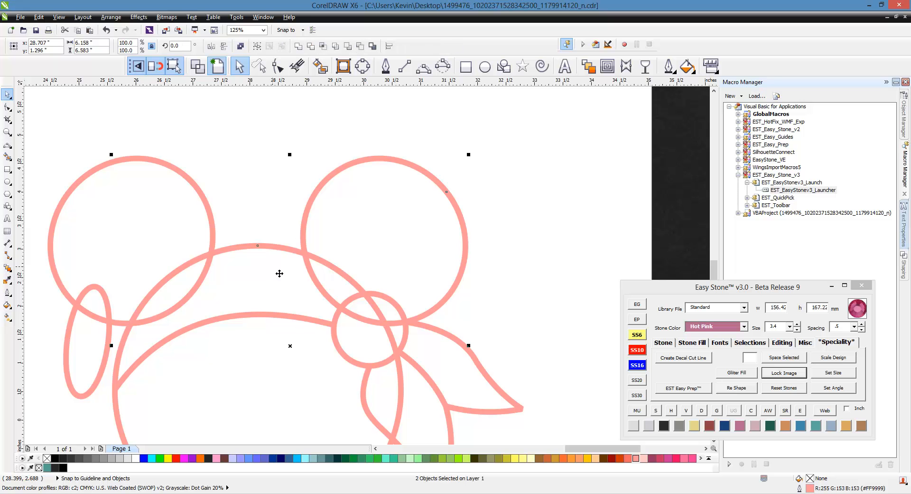
{"action": "left_click", "coordinate": [786, 345]}
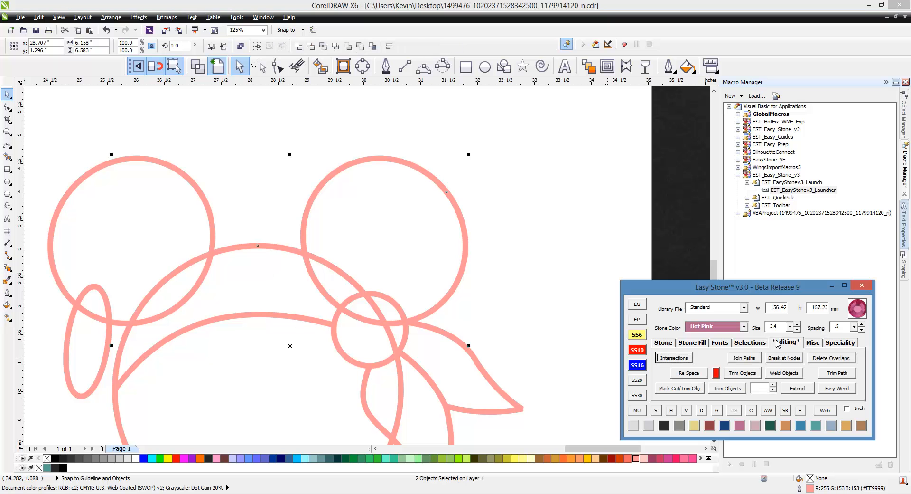
{"action": "left_click", "coordinate": [674, 358]}
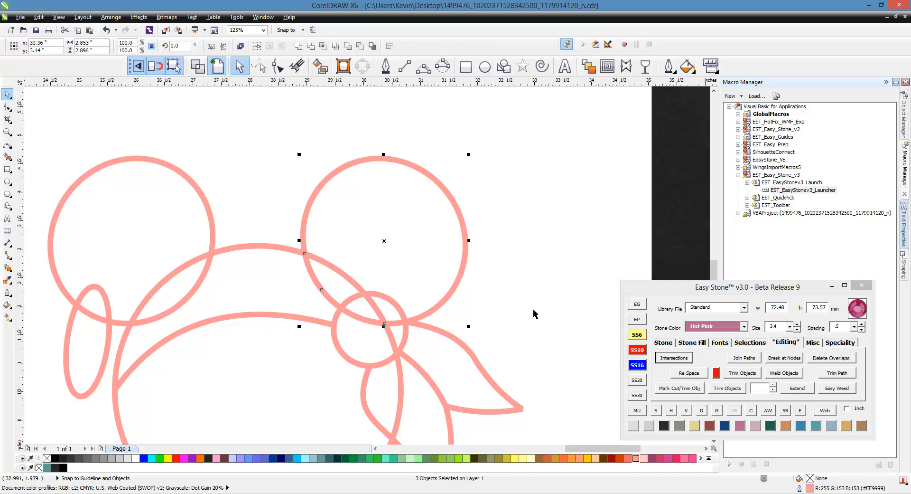
{"action": "left_click", "coordinate": [253, 213]}
{"action": "left_click", "coordinate": [313, 276]}
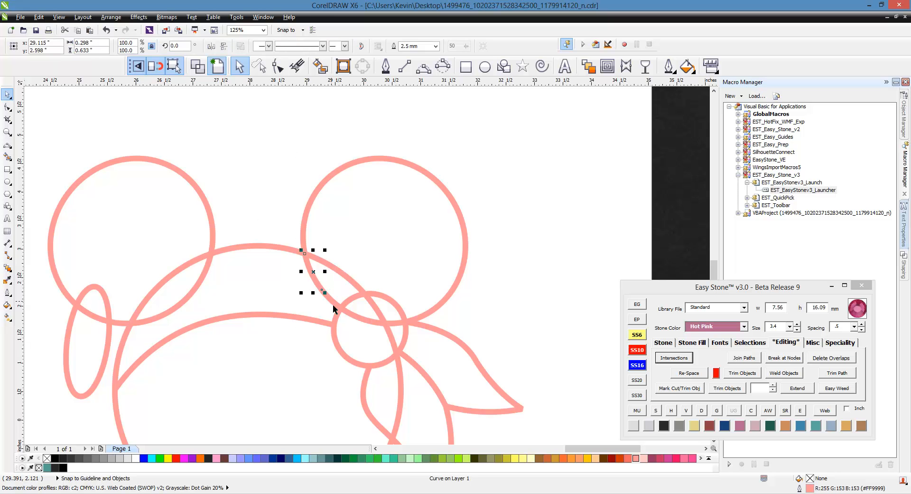
{"action": "key", "text": "Delete"}
{"action": "left_click", "coordinate": [358, 318]}
{"action": "key", "text": "Delete"}
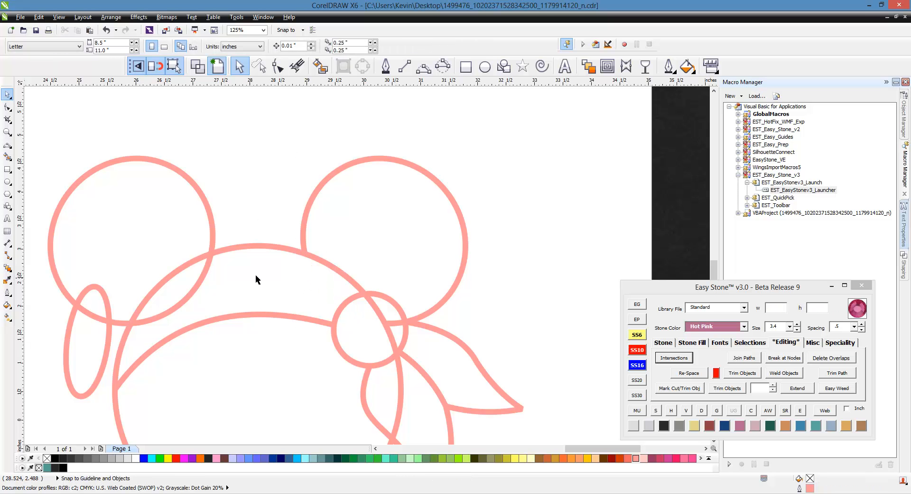
{"action": "left_click", "coordinate": [167, 204]}
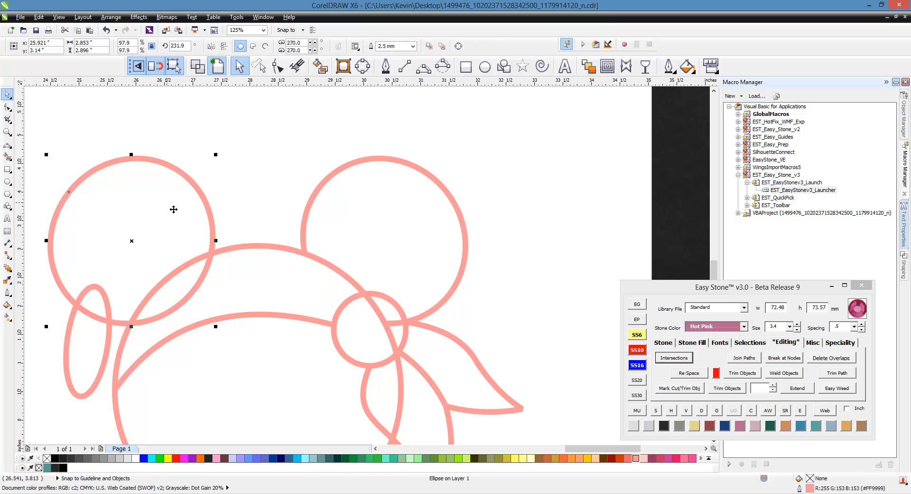
{"action": "left_click", "coordinate": [274, 271], "text": "shift"}
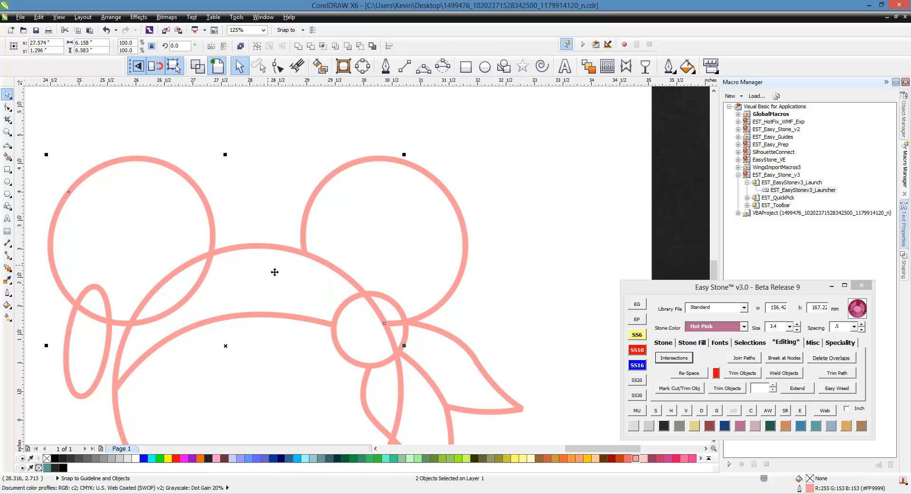
{"action": "left_click", "coordinate": [668, 359]}
{"action": "left_click", "coordinate": [295, 201]}
{"action": "left_click", "coordinate": [204, 275]}
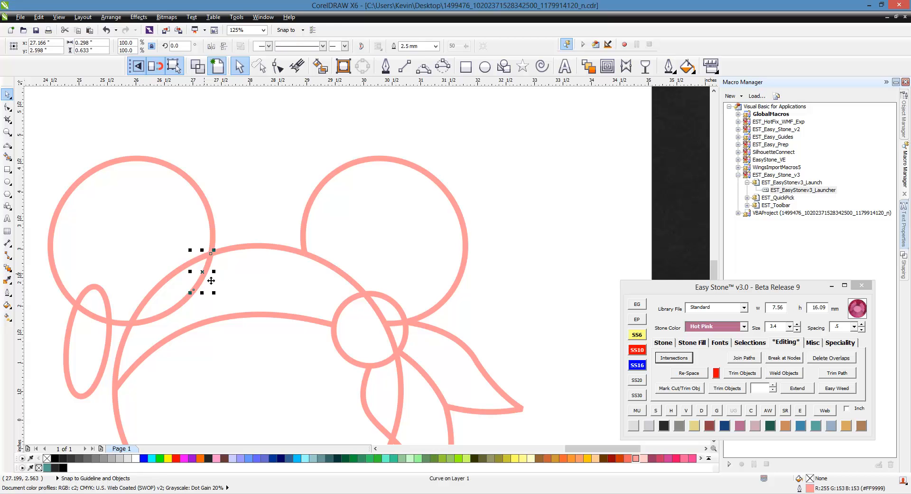
{"action": "key", "text": "Delete"}
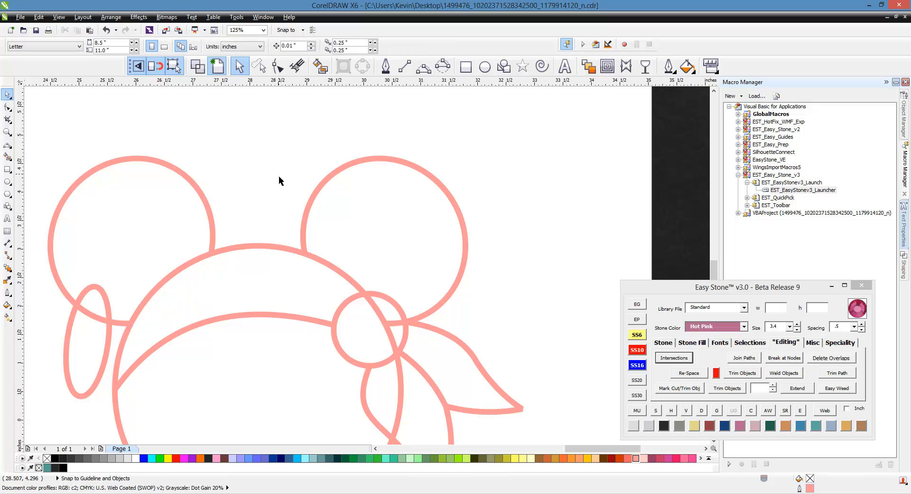
{"action": "scroll", "coordinate": [283, 172], "scroll_direction": "down", "scroll_amount": 2}
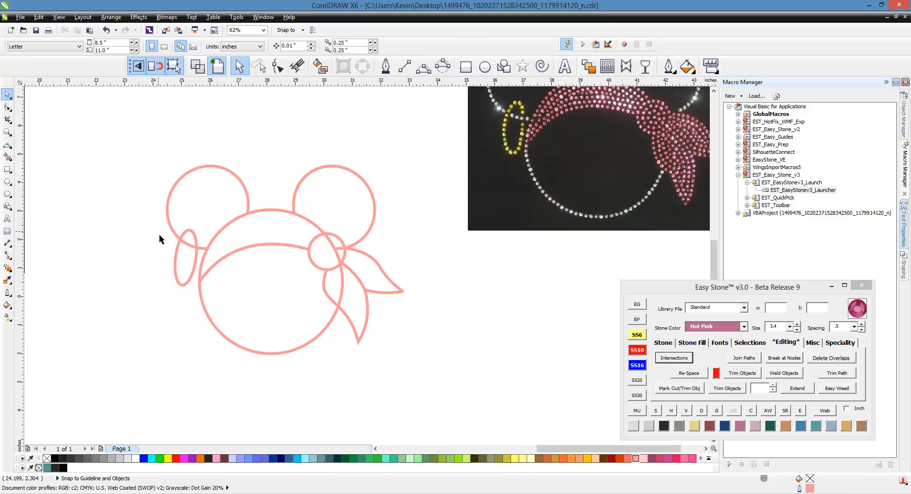
{"action": "scroll", "coordinate": [306, 244], "scroll_direction": "up", "scroll_amount": 2}
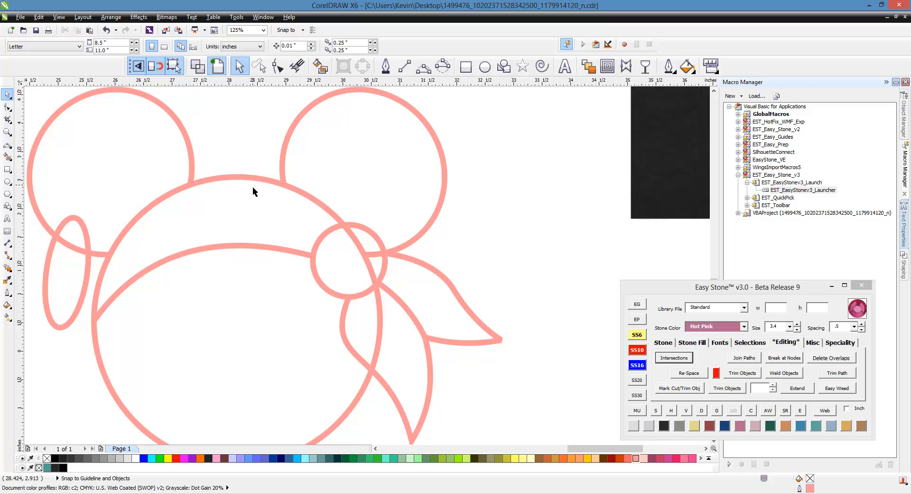
{"action": "scroll", "coordinate": [307, 272], "scroll_direction": "down", "scroll_amount": 1}
{"action": "scroll", "coordinate": [299, 298], "scroll_direction": "up", "scroll_amount": 1}
{"action": "scroll", "coordinate": [391, 309], "scroll_direction": "down", "scroll_amount": 2}
{"action": "scroll", "coordinate": [402, 298], "scroll_direction": "down", "scroll_amount": 1}
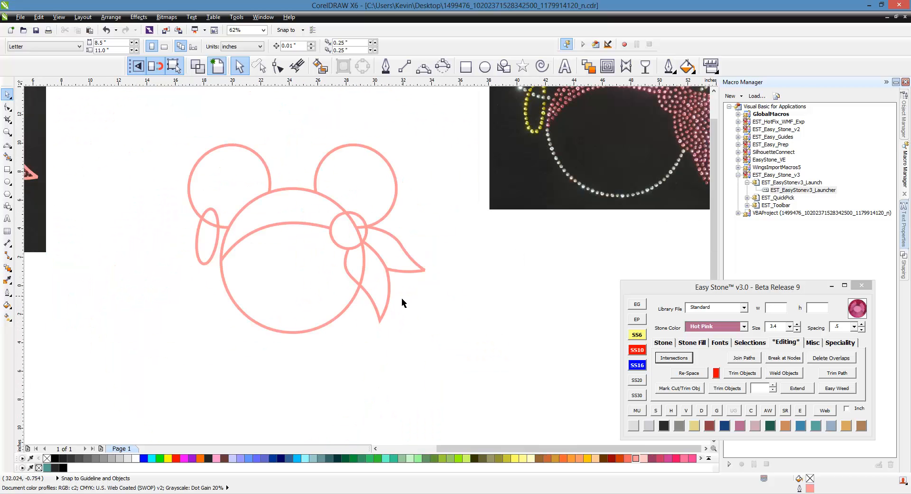
{"action": "scroll", "coordinate": [536, 233], "scroll_direction": "up", "scroll_amount": 1}
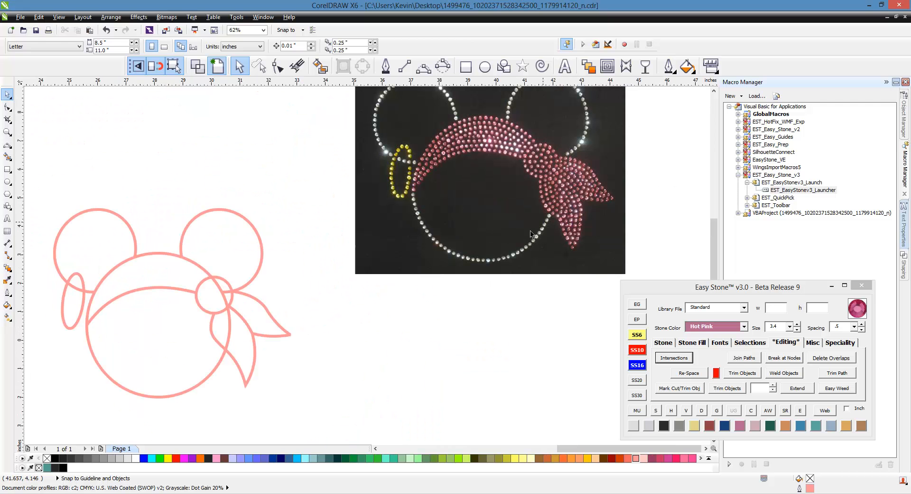
{"action": "left_click", "coordinate": [214, 372]}
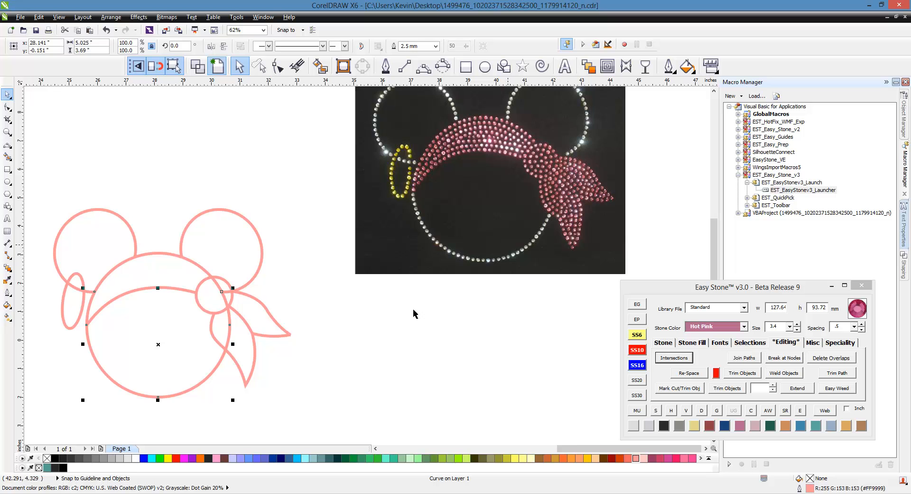
- Split the two crossing bandana curves beside the knot and delete the stray segment right of it
{"action": "left_click", "coordinate": [189, 364]}
{"action": "scroll", "coordinate": [189, 365], "scroll_direction": "up", "scroll_amount": 2}
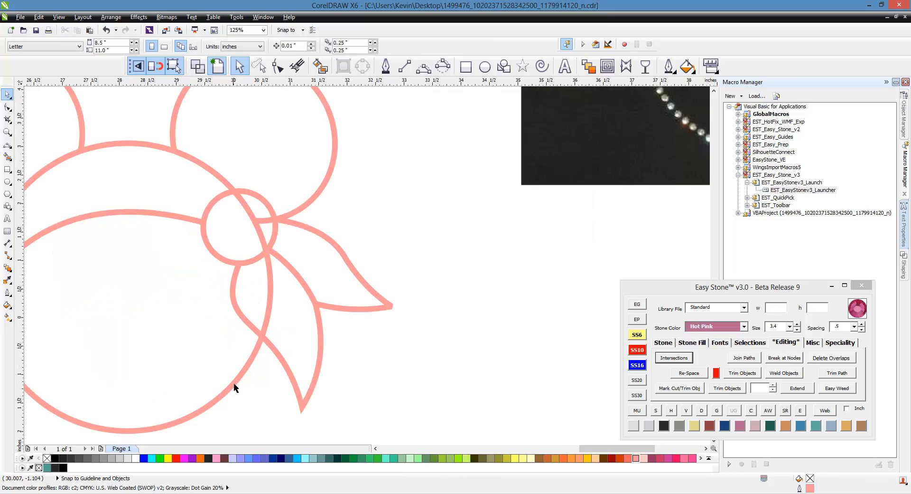
{"action": "left_click", "coordinate": [231, 385]}
{"action": "left_click", "coordinate": [288, 367], "text": "shift"}
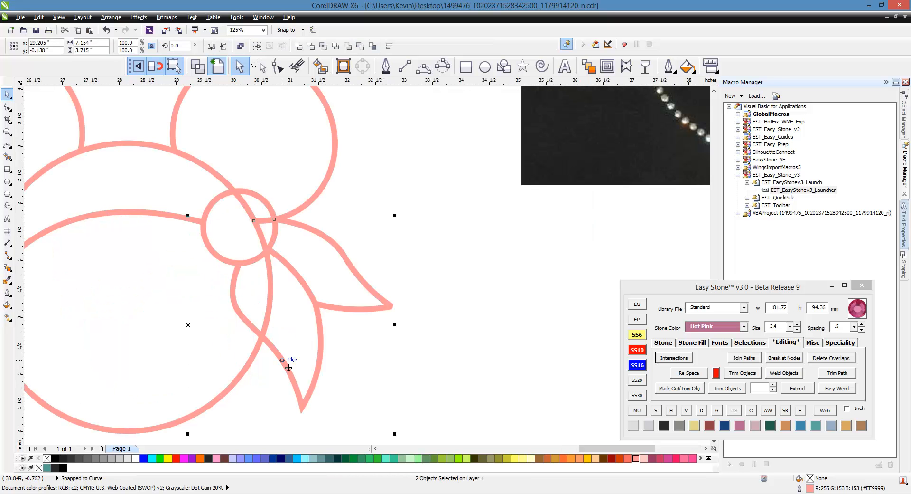
{"action": "left_click", "coordinate": [675, 358]}
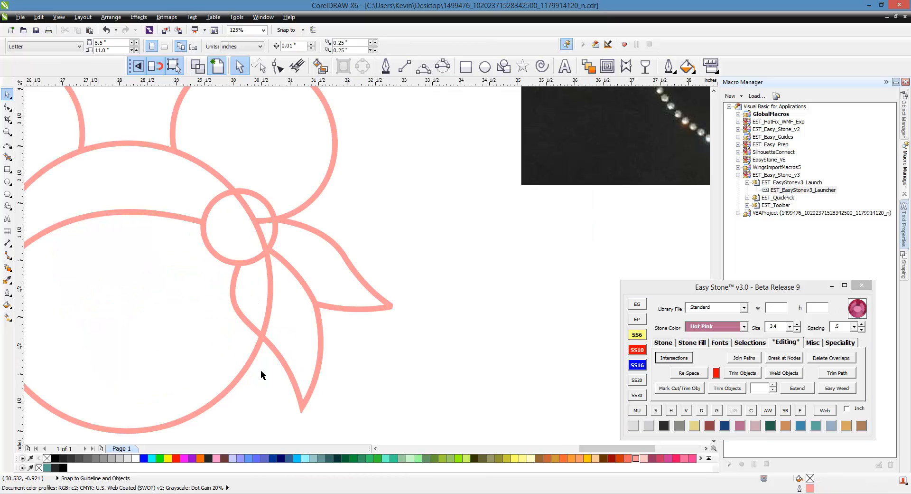
{"action": "left_click", "coordinate": [268, 314]}
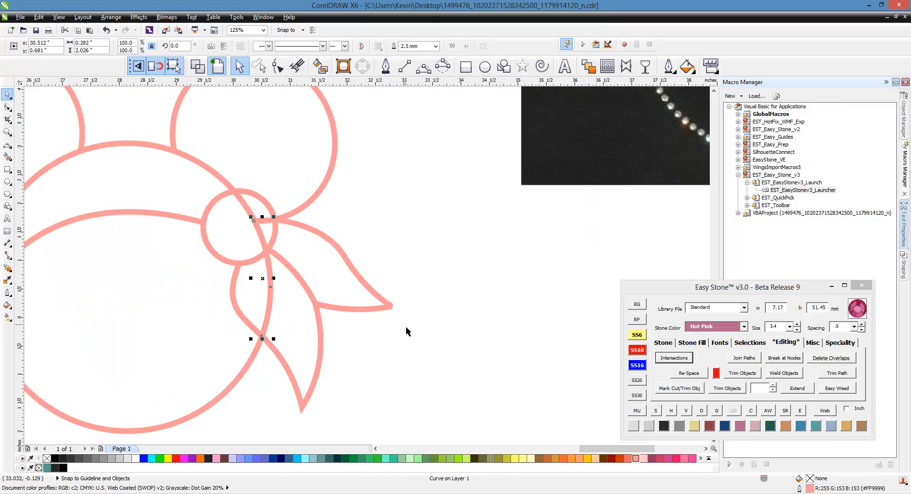
{"action": "key", "text": "Delete"}
- Split the arc where it crosses the knot circle and delete the piece inside the knot
{"action": "scroll", "coordinate": [240, 203], "scroll_direction": "up", "scroll_amount": 1}
{"action": "scroll", "coordinate": [439, 257], "scroll_direction": "down", "scroll_amount": 1}
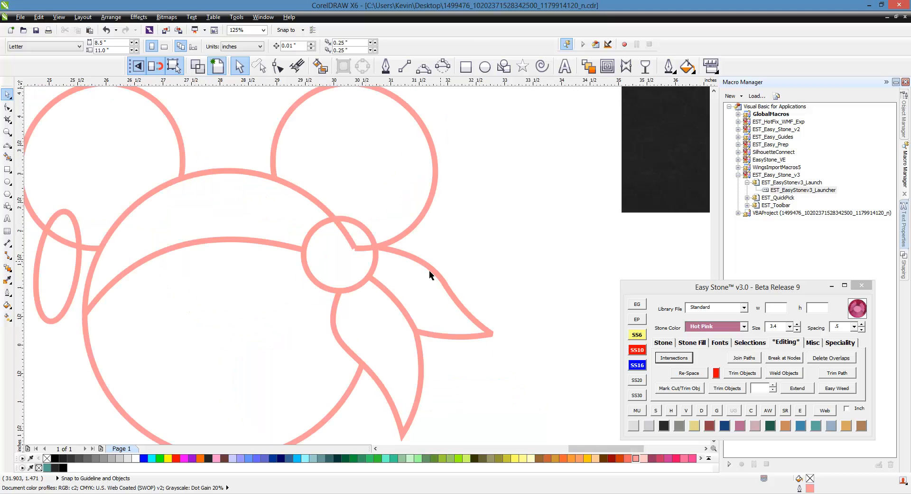
{"action": "scroll", "coordinate": [337, 227], "scroll_direction": "up", "scroll_amount": 1}
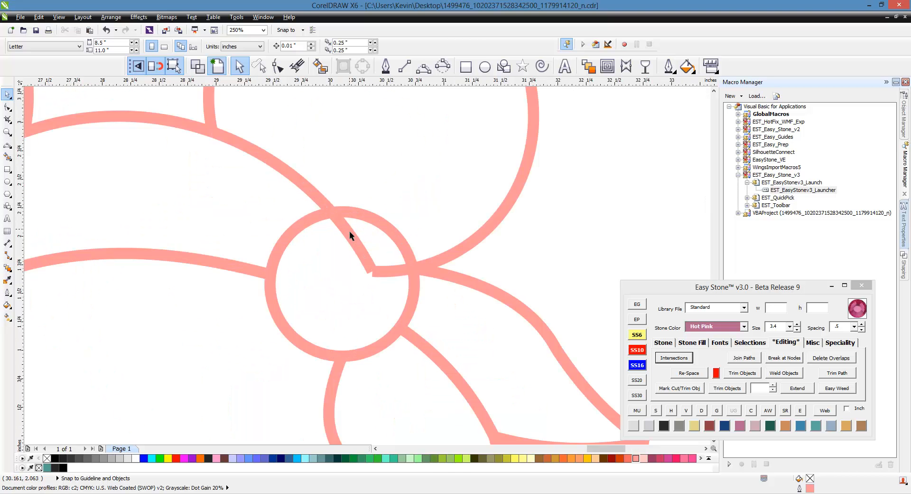
{"action": "left_click", "coordinate": [349, 231]}
{"action": "scroll", "coordinate": [365, 242], "scroll_direction": "down", "scroll_amount": 1}
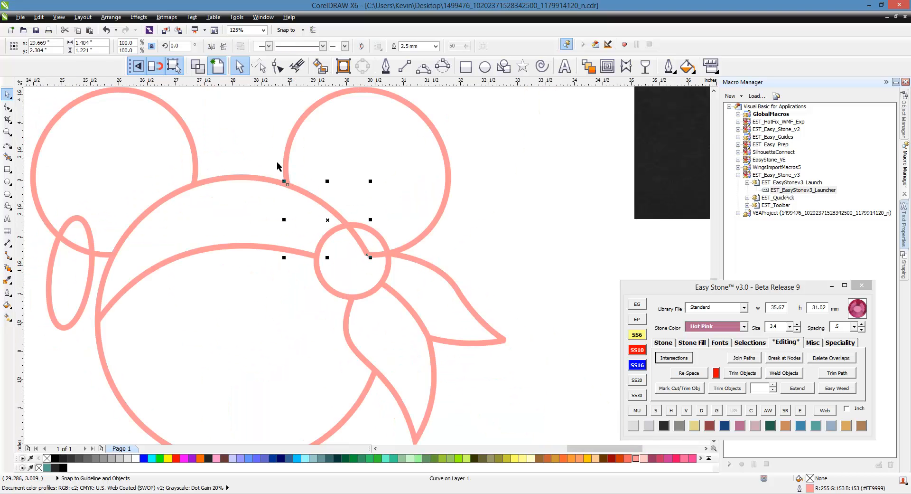
{"action": "left_click", "coordinate": [309, 182]}
{"action": "scroll", "coordinate": [365, 246], "scroll_direction": "up", "scroll_amount": 1}
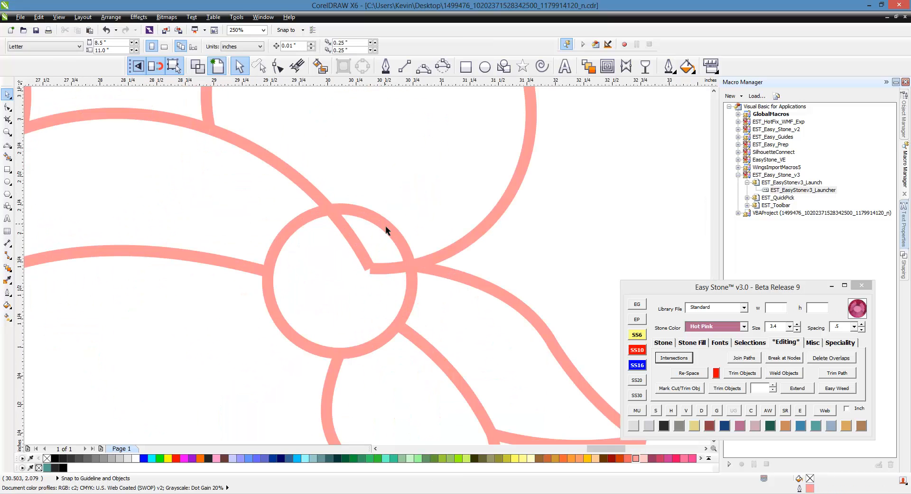
{"action": "left_click", "coordinate": [389, 230]}
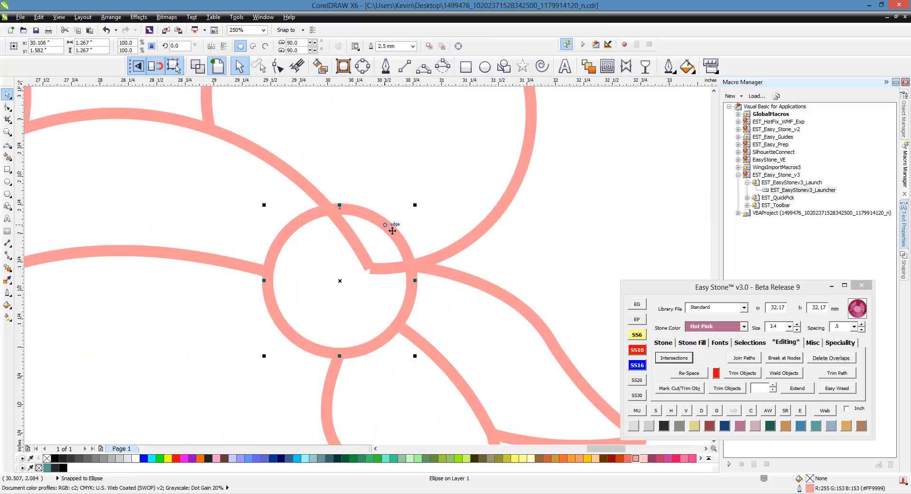
{"action": "left_click", "coordinate": [349, 241], "text": "shift"}
{"action": "left_click", "coordinate": [670, 359]}
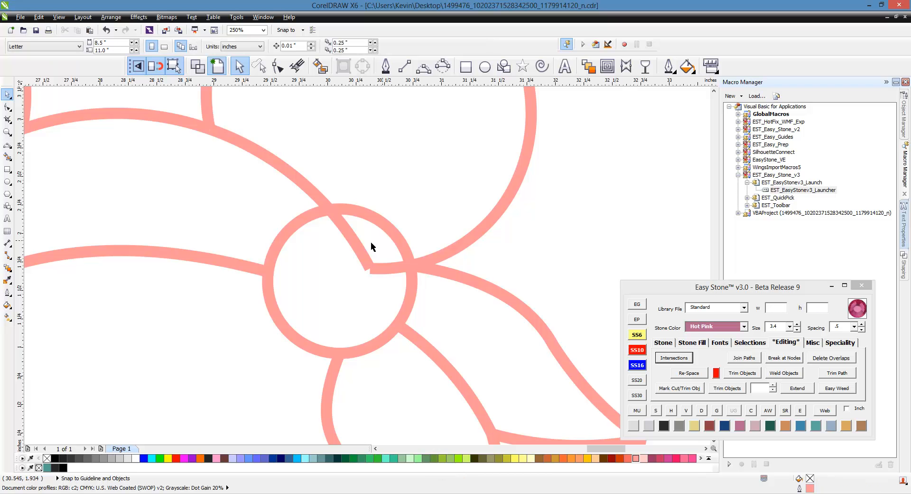
{"action": "left_click", "coordinate": [352, 243]}
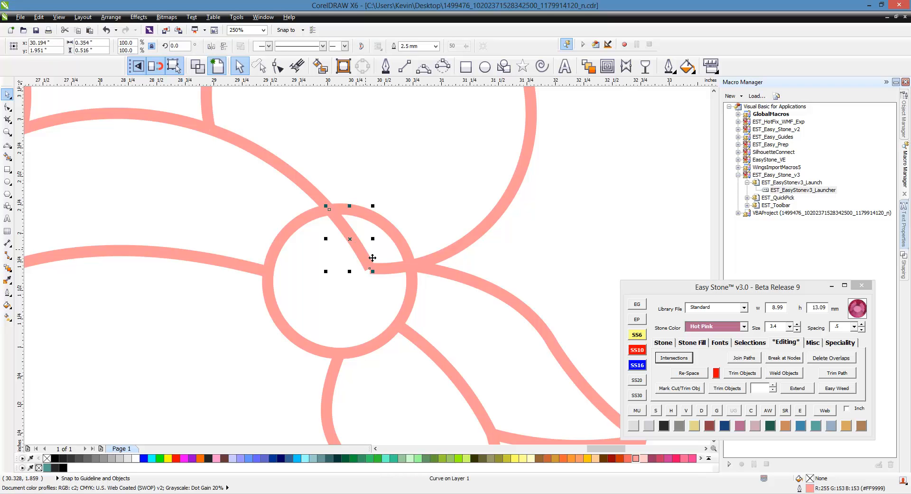
{"action": "key", "text": "Delete"}
- Split the ear curve at the knot circle and delete its leftover piece inside the knot
{"action": "left_click", "coordinate": [388, 269]}
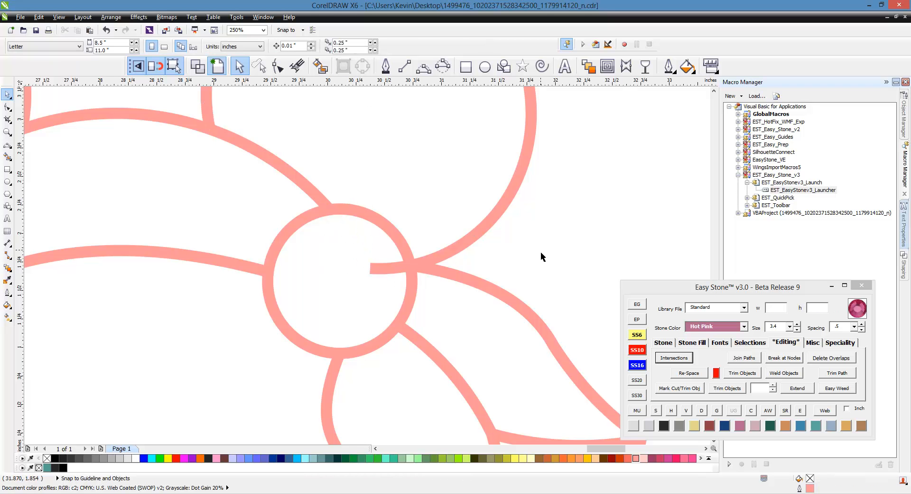
{"action": "scroll", "coordinate": [392, 274], "scroll_direction": "down", "scroll_amount": 2}
{"action": "left_click_drag", "start_coordinate": [454, 225], "coordinate": [531, 186]}
{"action": "key", "text": "ctrl+z"}
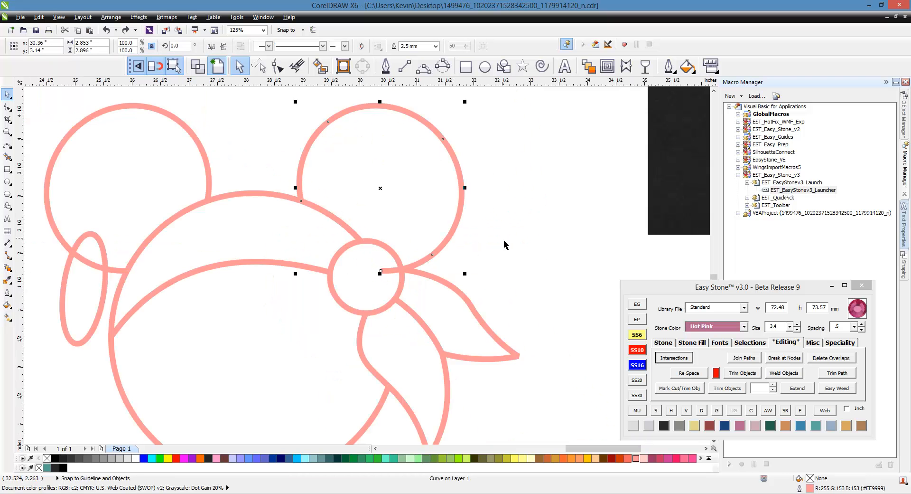
{"action": "left_click", "coordinate": [505, 244]}
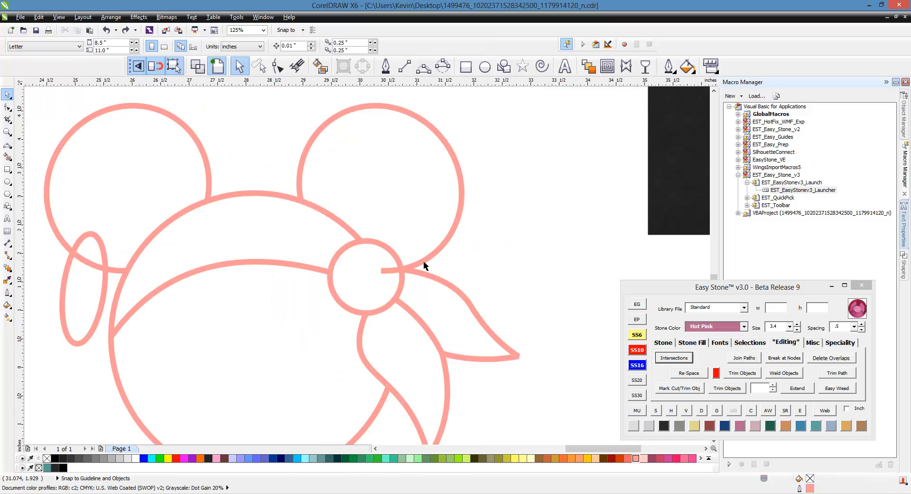
{"action": "left_click", "coordinate": [391, 255], "text": "shift"}
{"action": "left_click", "coordinate": [675, 358]}
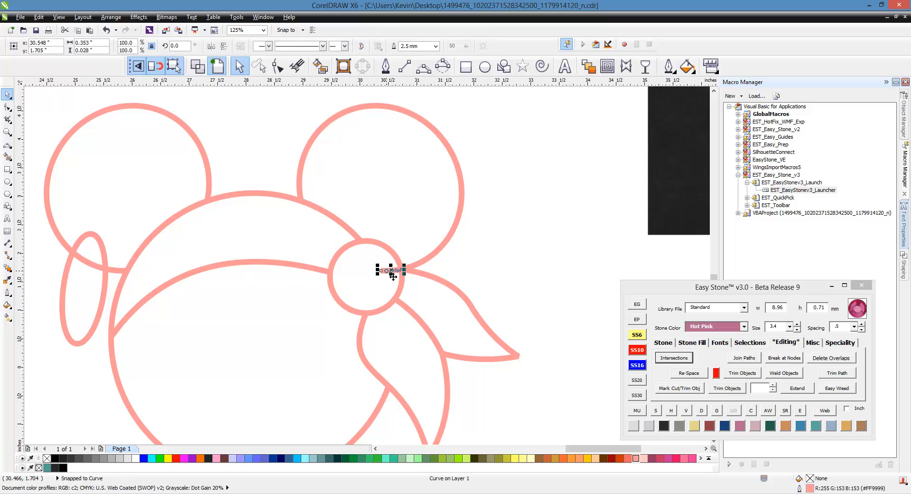
{"action": "key", "text": "Delete"}
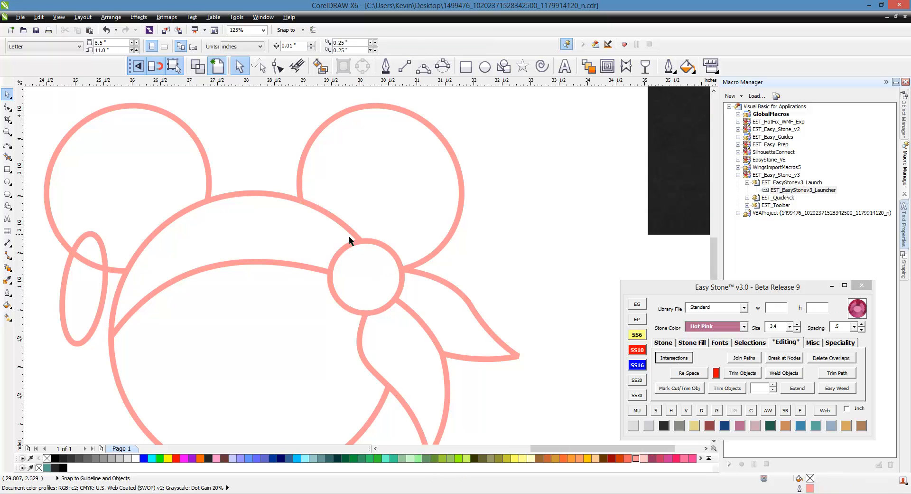
{"action": "scroll", "coordinate": [349, 236], "scroll_direction": "down", "scroll_amount": 1}
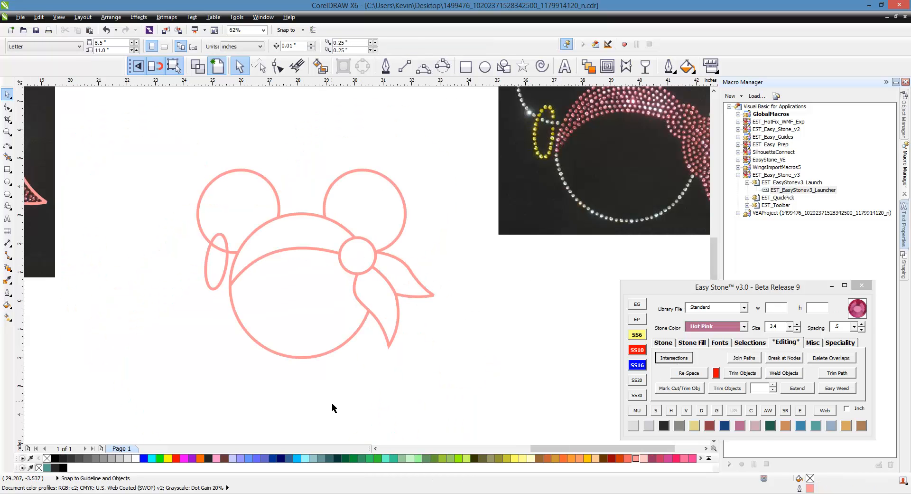
{"action": "scroll", "coordinate": [354, 397], "scroll_direction": "down", "scroll_amount": 1}
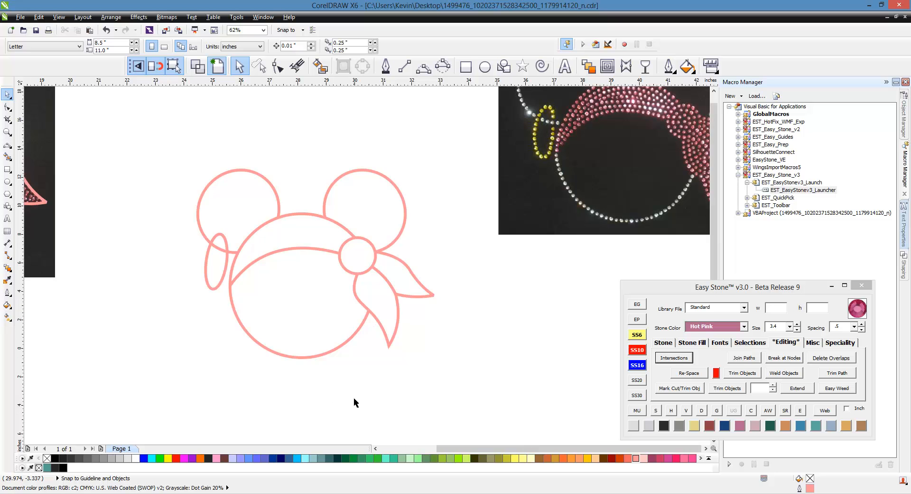
{"action": "scroll", "coordinate": [354, 342], "scroll_direction": "up", "scroll_amount": 1}
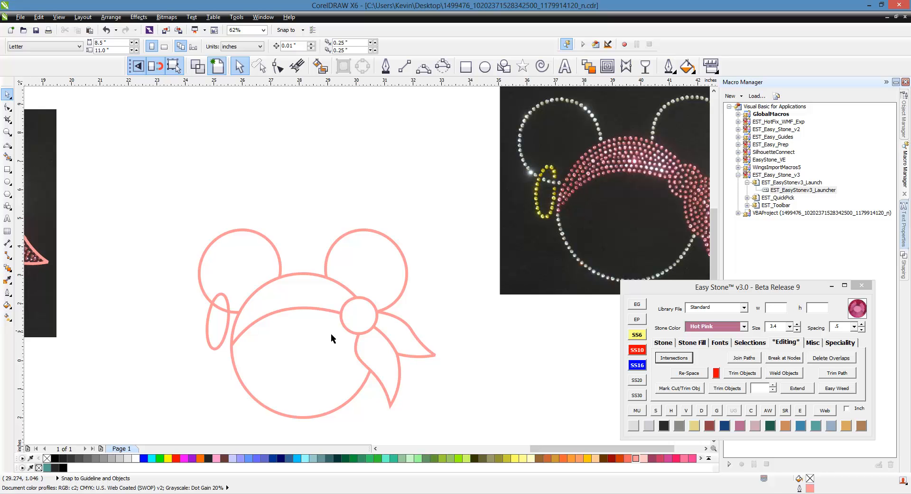
{"action": "left_click", "coordinate": [248, 396]}
{"action": "left_click_drag", "start_coordinate": [252, 398], "coordinate": [202, 428]}
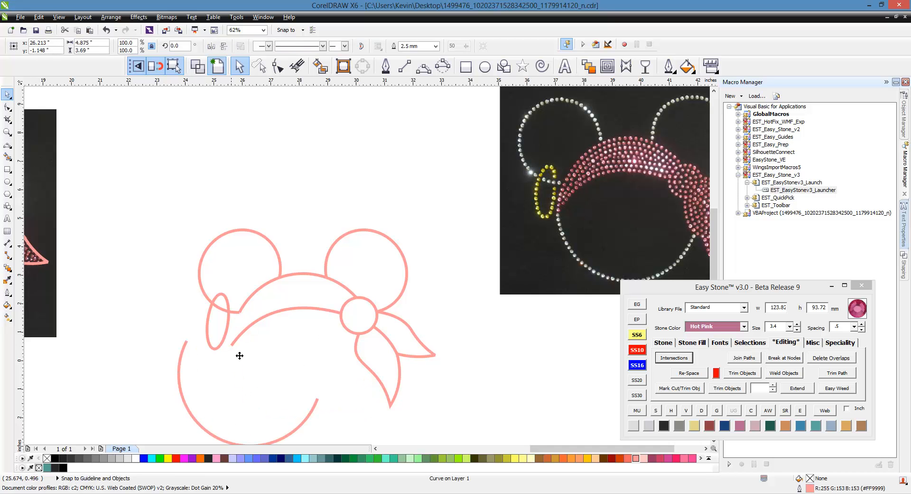
{"action": "key", "text": "ctrl+z"}
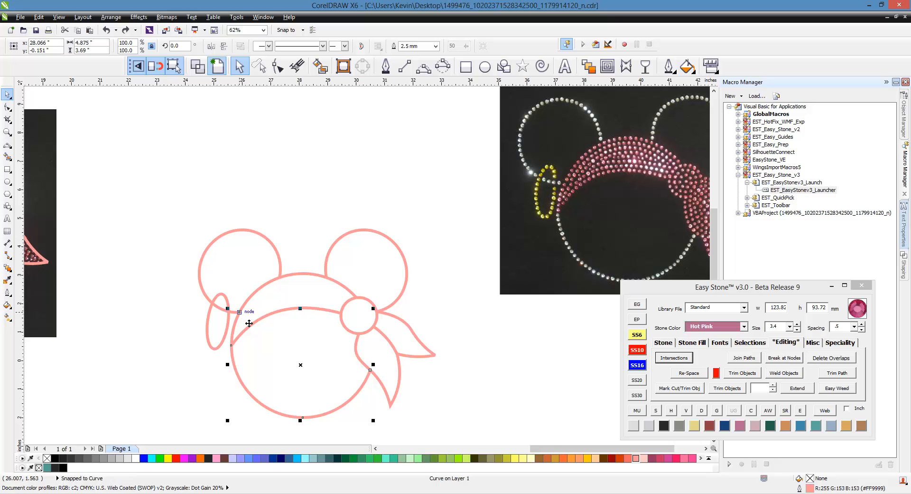
{"action": "left_click", "coordinate": [211, 372]}
{"action": "scroll", "coordinate": [232, 357], "scroll_direction": "up", "scroll_amount": 1}
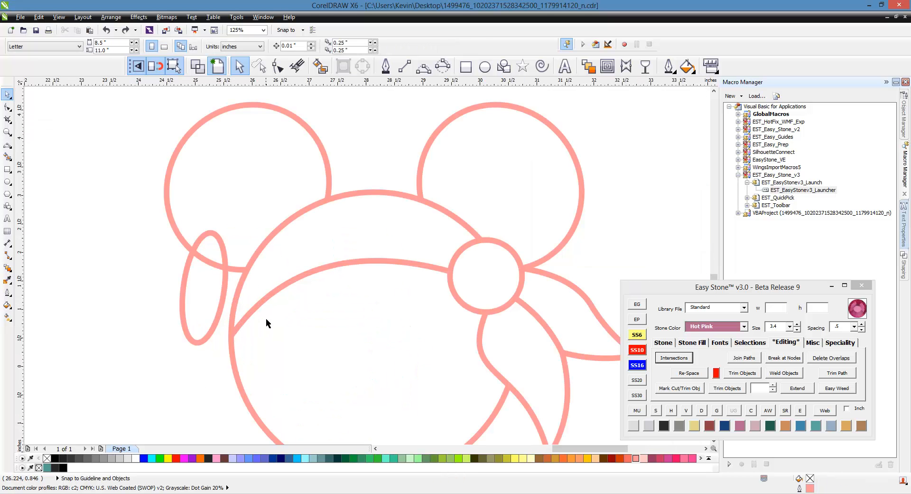
{"action": "left_click", "coordinate": [257, 308]}
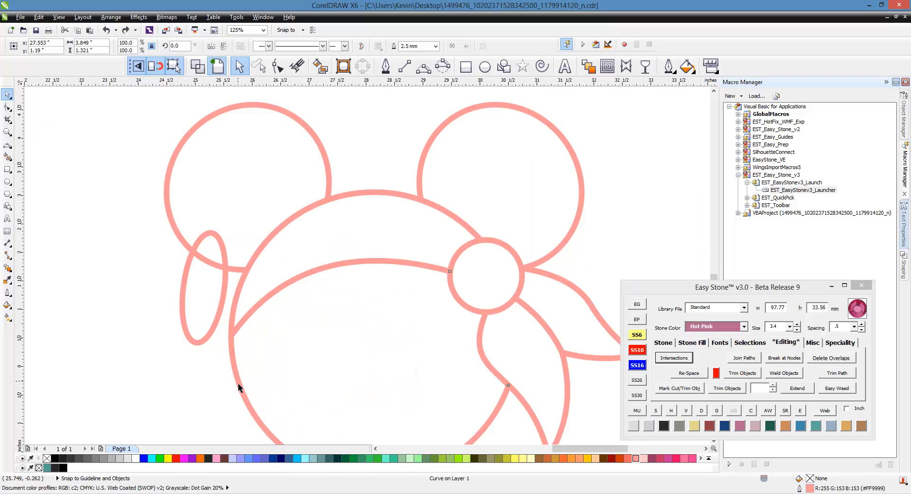
{"action": "left_click", "coordinate": [214, 374]}
{"action": "scroll", "coordinate": [369, 270], "scroll_direction": "down", "scroll_amount": 1}
- Give the bottom head arc a green outline
{"action": "left_click", "coordinate": [356, 373]}
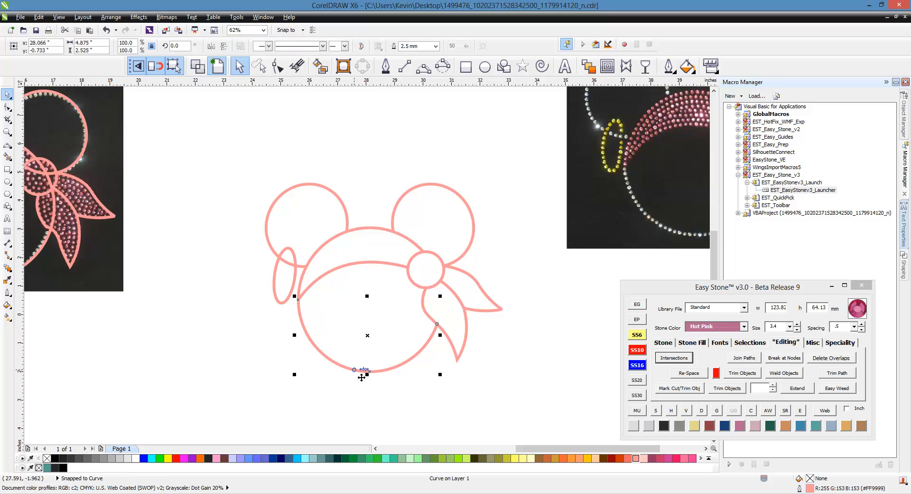
{"action": "right_click", "coordinate": [418, 458]}
{"action": "left_click", "coordinate": [320, 323]}
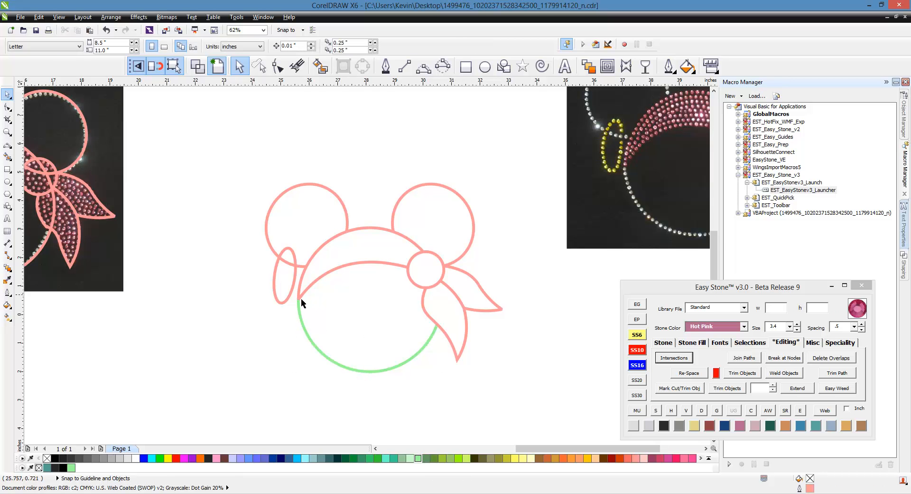
- Turn the right and left ear circle outlines green, then deselect
{"action": "left_click", "coordinate": [455, 207]}
{"action": "right_click", "coordinate": [417, 457]}
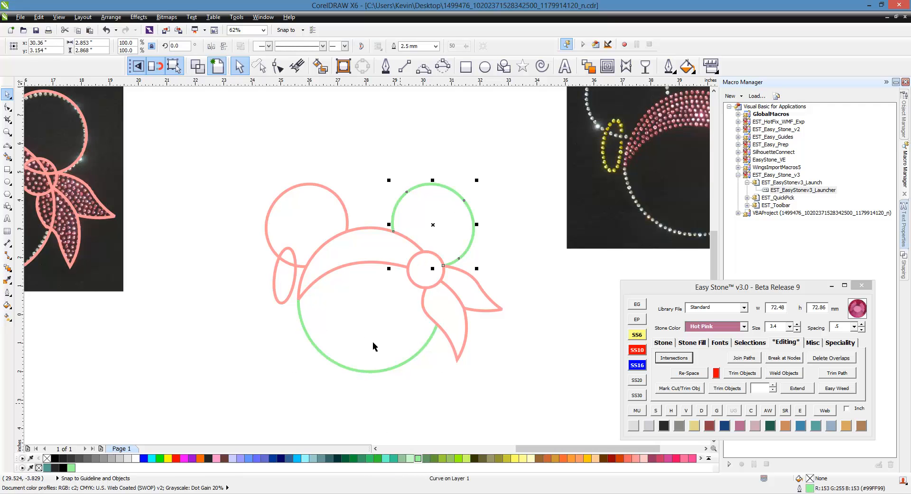
{"action": "left_click", "coordinate": [302, 239]}
{"action": "right_click", "coordinate": [418, 457]}
{"action": "left_click", "coordinate": [265, 395]}
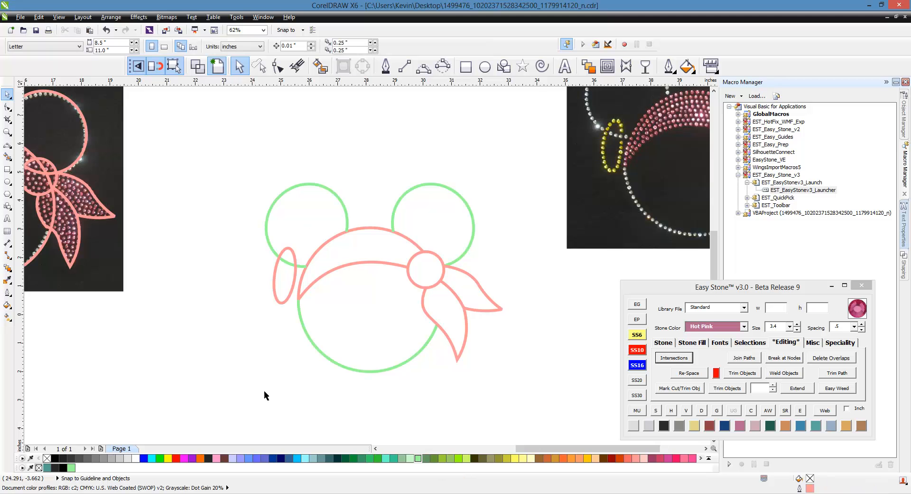
{"action": "scroll", "coordinate": [338, 258], "scroll_direction": "up", "scroll_amount": 2}
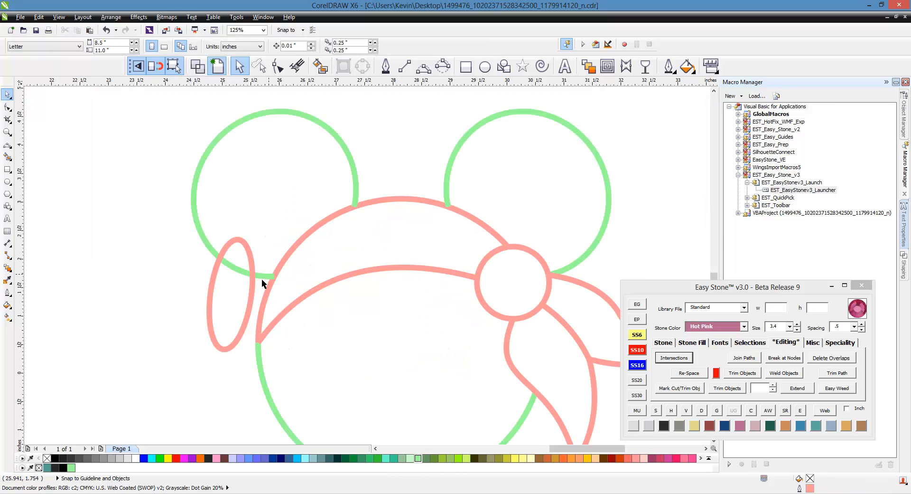
{"action": "scroll", "coordinate": [256, 260], "scroll_direction": "down", "scroll_amount": 2}
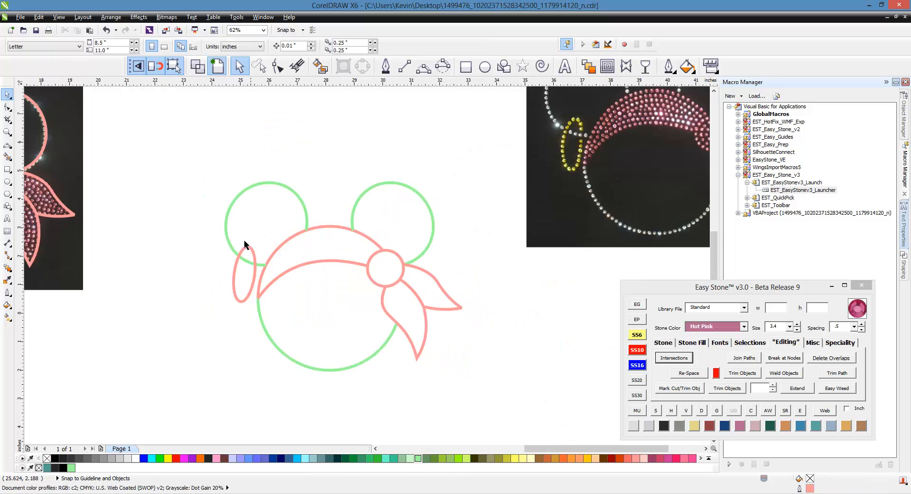
{"action": "scroll", "coordinate": [230, 237], "scroll_direction": "up", "scroll_amount": 2}
- Place SS10 stones along the left ear circle and the earring ellipse
{"action": "left_click", "coordinate": [226, 241]}
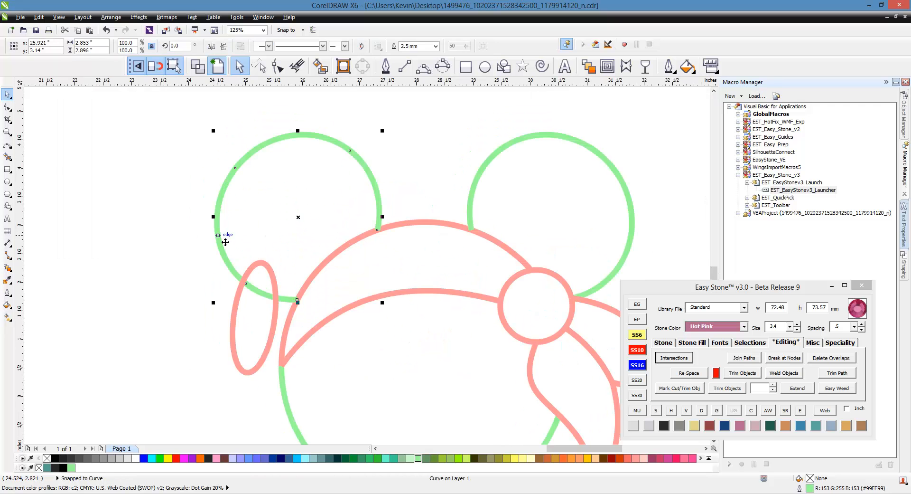
{"action": "left_click", "coordinate": [638, 354]}
{"action": "left_click", "coordinate": [670, 343]}
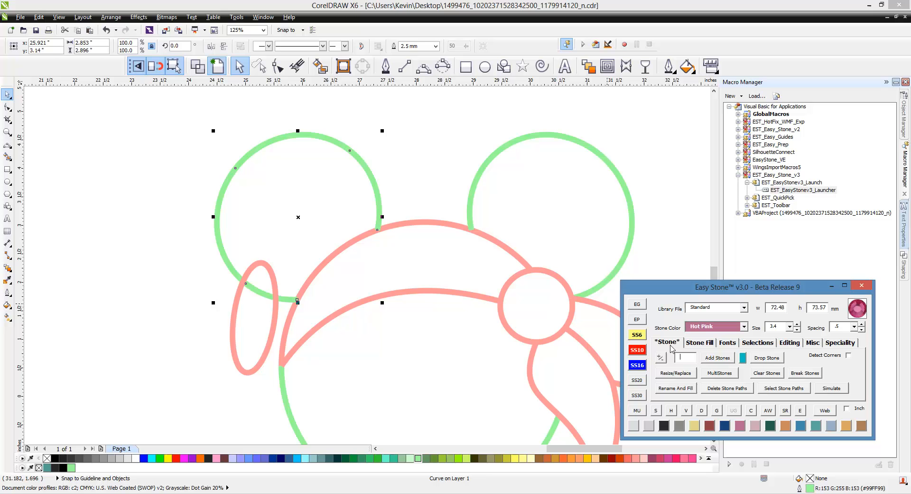
{"action": "left_click", "coordinate": [715, 362]}
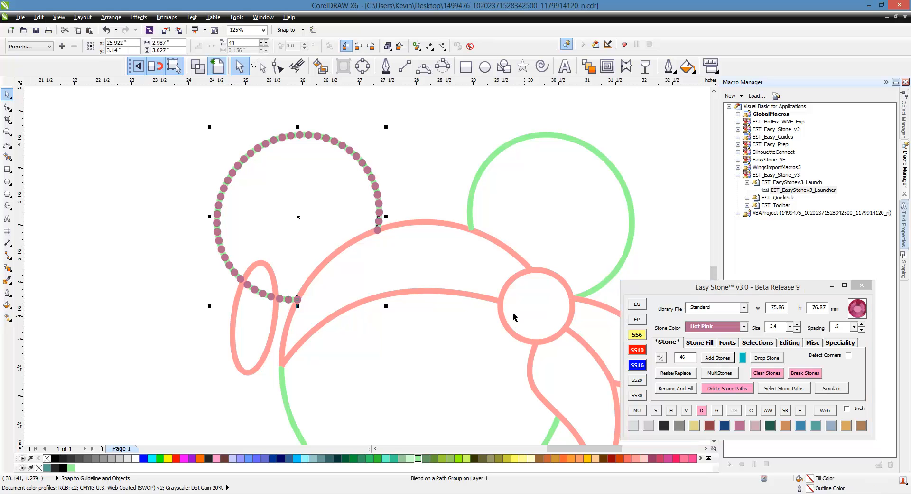
{"action": "left_click", "coordinate": [232, 357]}
{"action": "left_click", "coordinate": [718, 358]}
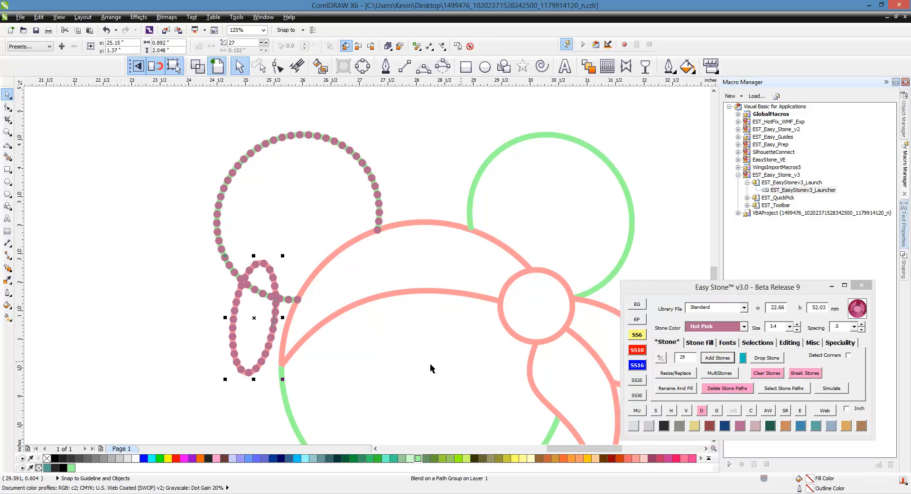
{"action": "left_click", "coordinate": [181, 327]}
{"action": "scroll", "coordinate": [238, 273], "scroll_direction": "up", "scroll_amount": 1}
- Check the stones in outline view, undo the earring ellipse stones, and return to full-colour display
{"action": "left_click", "coordinate": [277, 67]}
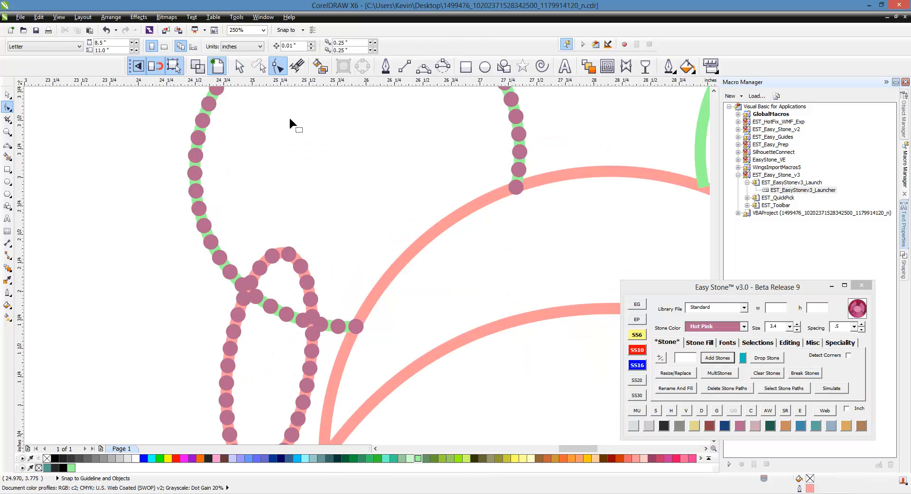
{"action": "left_click", "coordinate": [198, 66]}
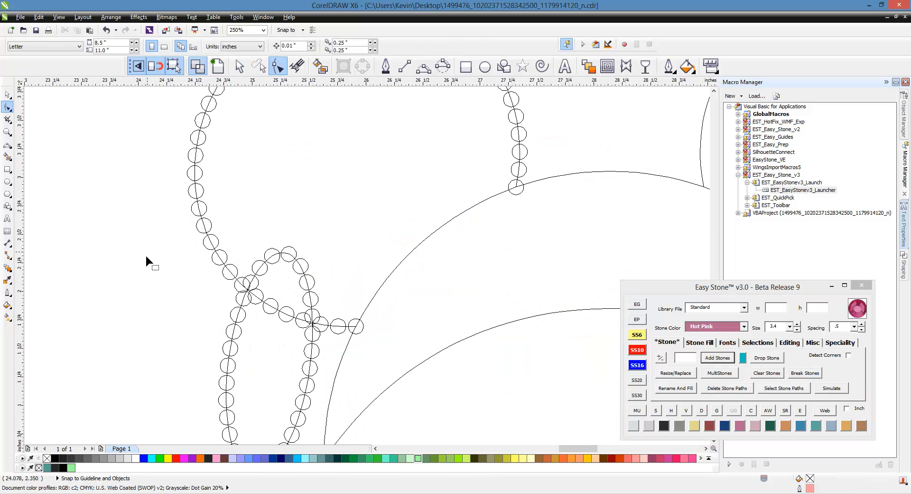
{"action": "scroll", "coordinate": [275, 254], "scroll_direction": "up", "scroll_amount": 1}
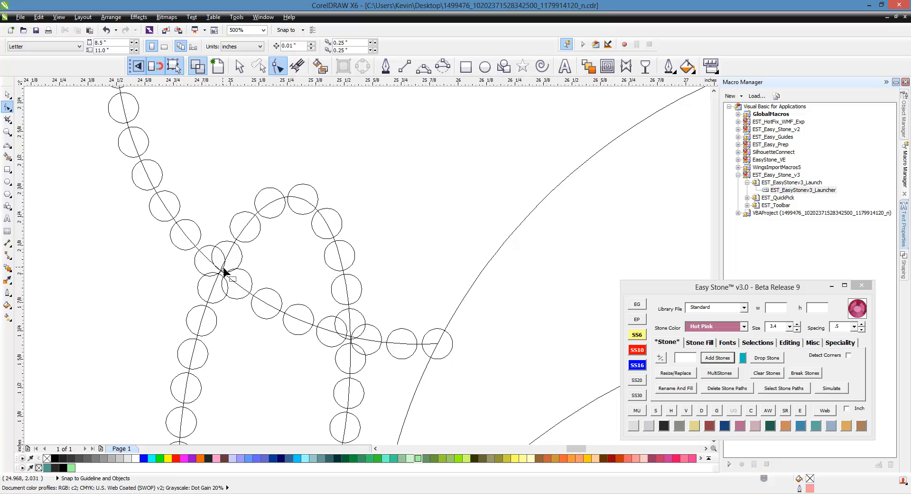
{"action": "scroll", "coordinate": [358, 226], "scroll_direction": "down", "scroll_amount": 1}
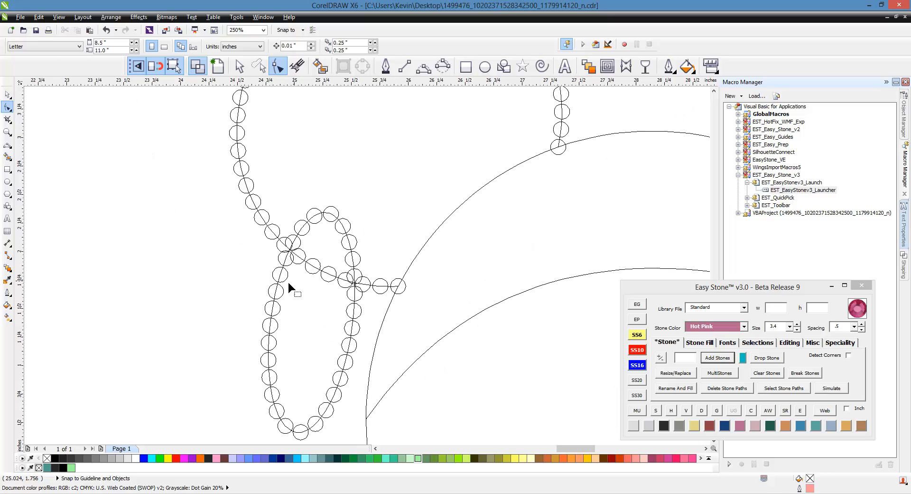
{"action": "key", "text": "ctrl+z"}
{"action": "key", "text": "ctrl+z"}
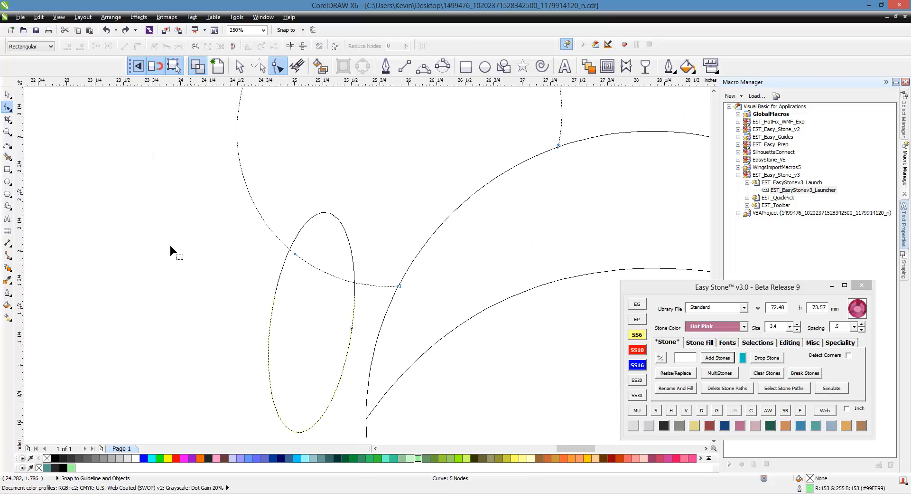
{"action": "left_click", "coordinate": [8, 94]}
{"action": "left_click", "coordinate": [232, 258]}
{"action": "scroll", "coordinate": [247, 283], "scroll_direction": "down", "scroll_amount": 2}
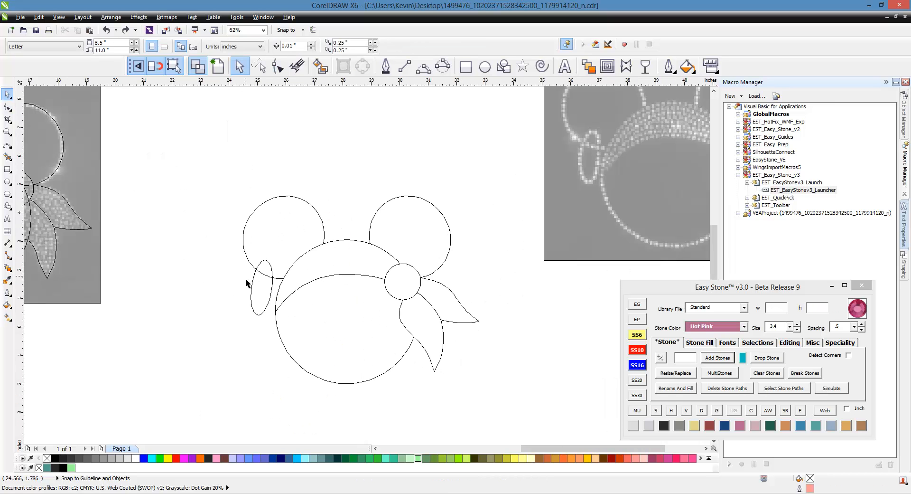
{"action": "left_click", "coordinate": [217, 66]}
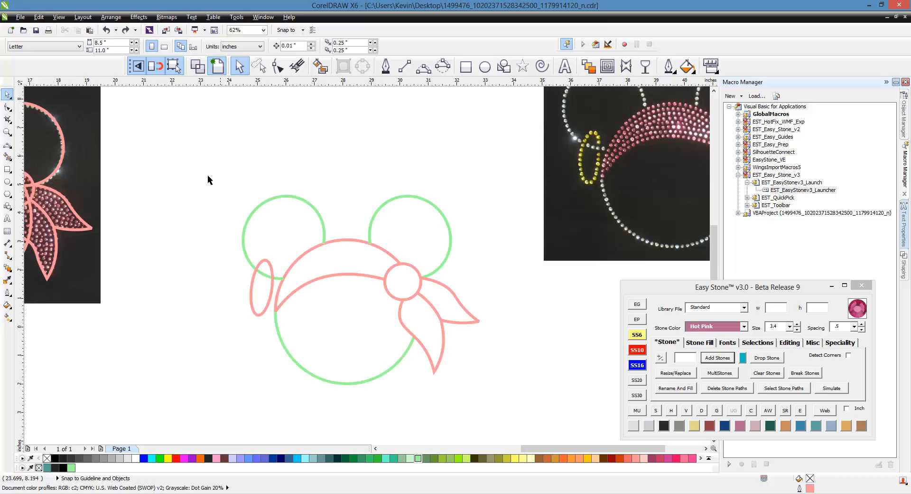
{"action": "scroll", "coordinate": [282, 235], "scroll_direction": "up", "scroll_amount": 1}
- Split the left ear circle and earring ellipse where they cross using Easy Stone's Intersections
{"action": "left_click", "coordinate": [267, 184]}
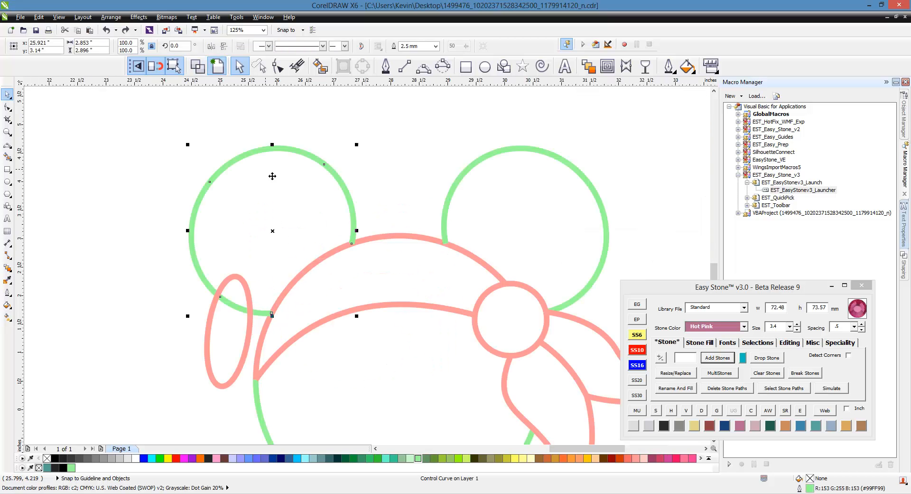
{"action": "left_click", "coordinate": [208, 369], "text": "shift"}
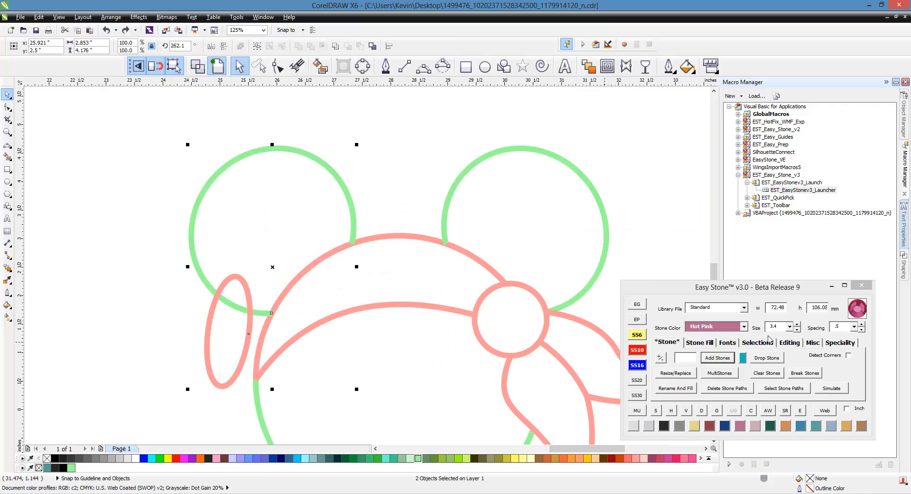
{"action": "left_click", "coordinate": [797, 348]}
{"action": "left_click", "coordinate": [796, 347]}
{"action": "left_click", "coordinate": [683, 359]}
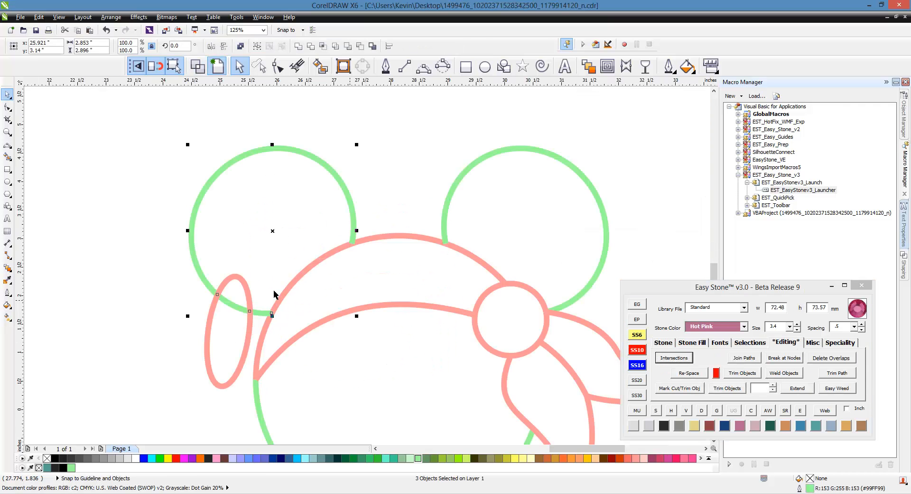
{"action": "left_click", "coordinate": [165, 317]}
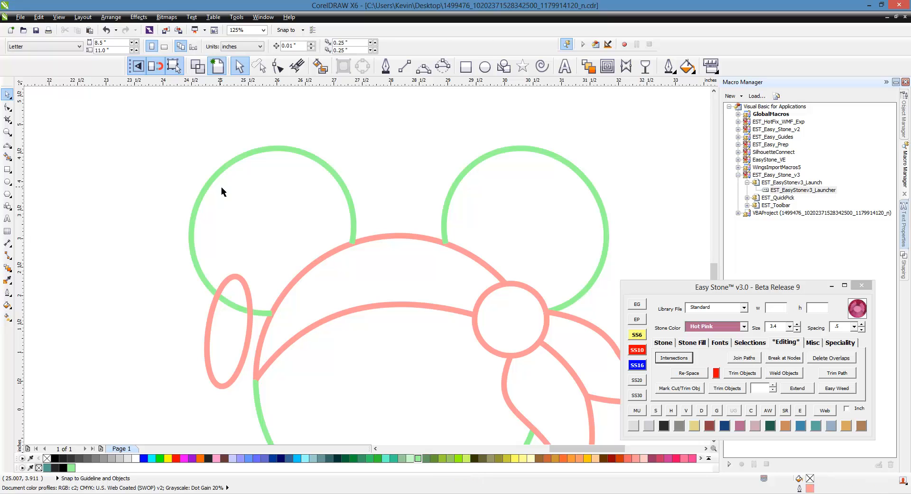
- Add stones along the left ear circle's main arc
{"action": "left_click", "coordinate": [222, 167]}
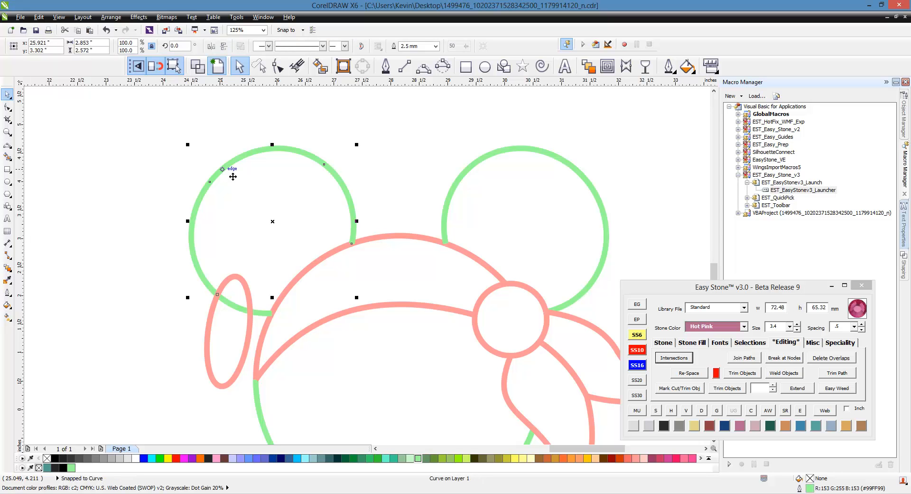
{"action": "left_click", "coordinate": [663, 343]}
{"action": "left_click", "coordinate": [717, 357]}
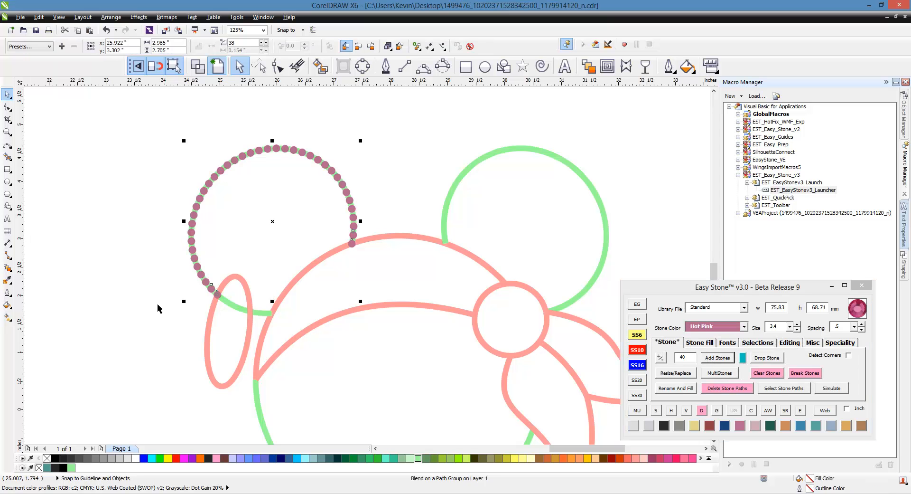
{"action": "left_click", "coordinate": [137, 309]}
{"action": "scroll", "coordinate": [214, 311], "scroll_direction": "up", "scroll_amount": 2}
- Add stones to each earring piece: upper loop, inner green arc, remaining pink arc, and tail
{"action": "left_click", "coordinate": [273, 304]}
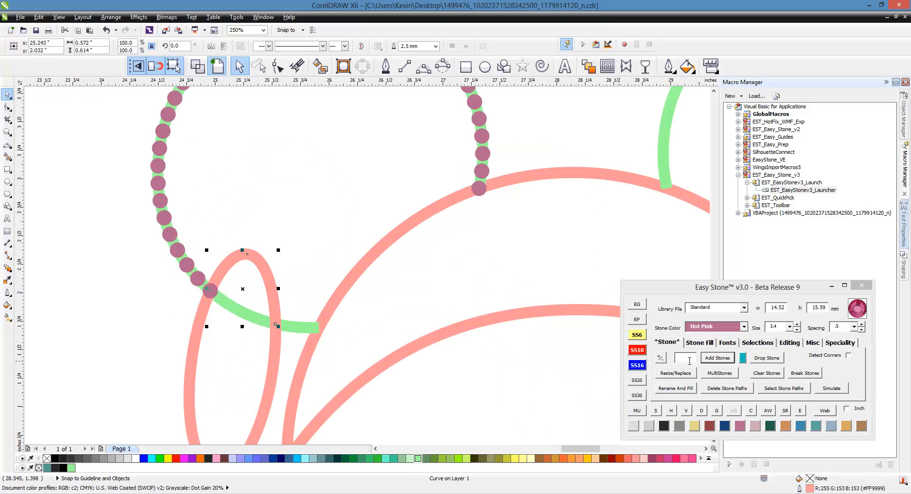
{"action": "left_click", "coordinate": [717, 357]}
{"action": "left_click", "coordinate": [235, 313]}
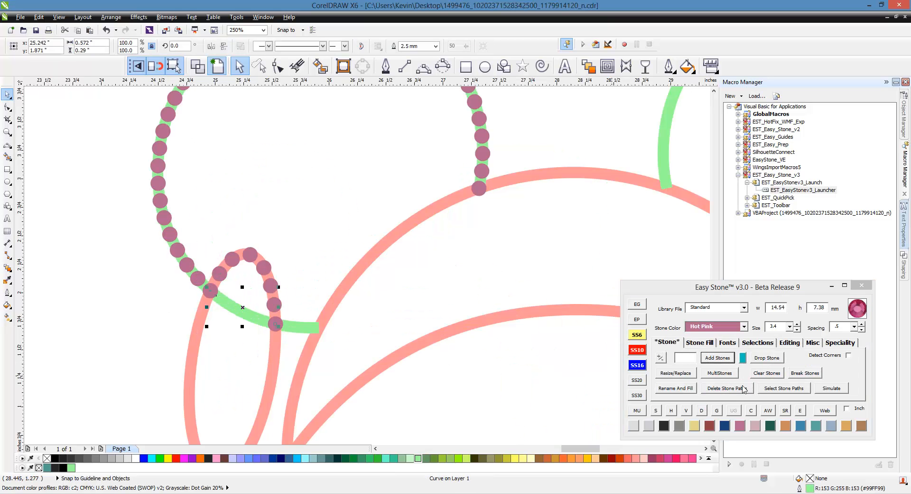
{"action": "left_click", "coordinate": [718, 357]}
{"action": "left_click", "coordinate": [276, 367]}
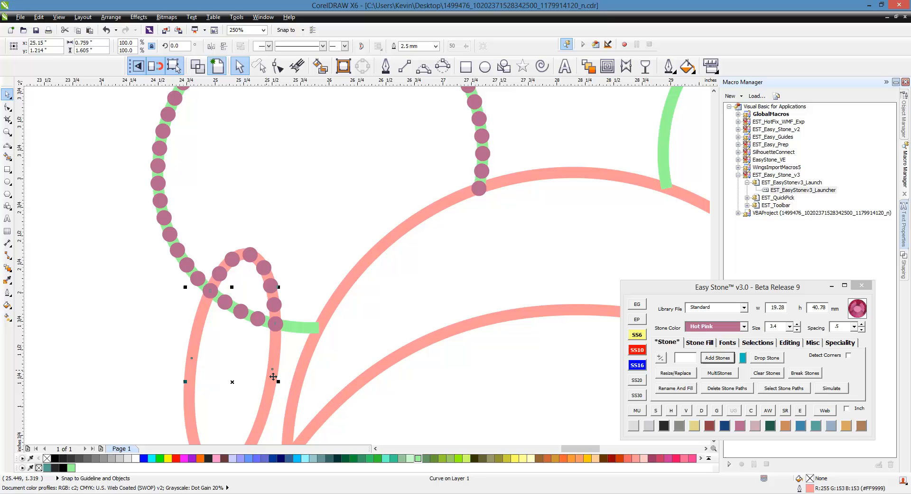
{"action": "left_click", "coordinate": [718, 357]}
{"action": "left_click", "coordinate": [289, 329]}
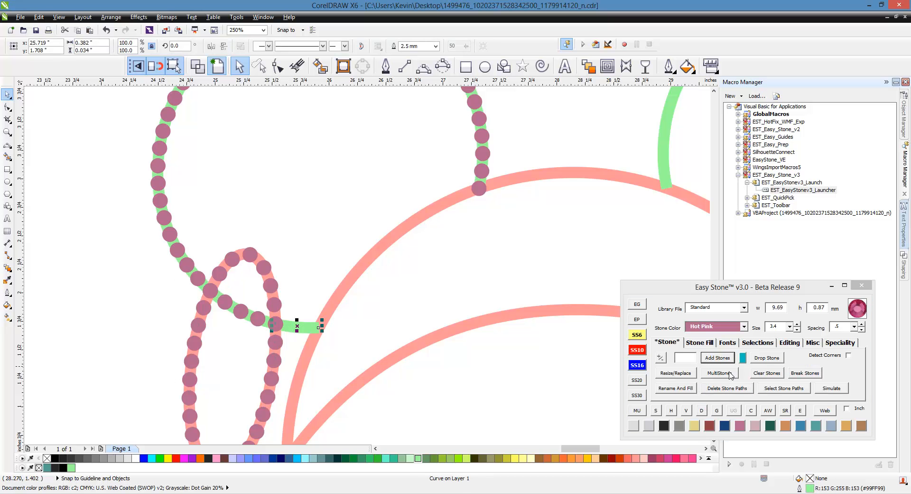
{"action": "left_click", "coordinate": [717, 357]}
{"action": "left_click", "coordinate": [166, 318]}
{"action": "scroll", "coordinate": [315, 297], "scroll_direction": "down", "scroll_amount": 2}
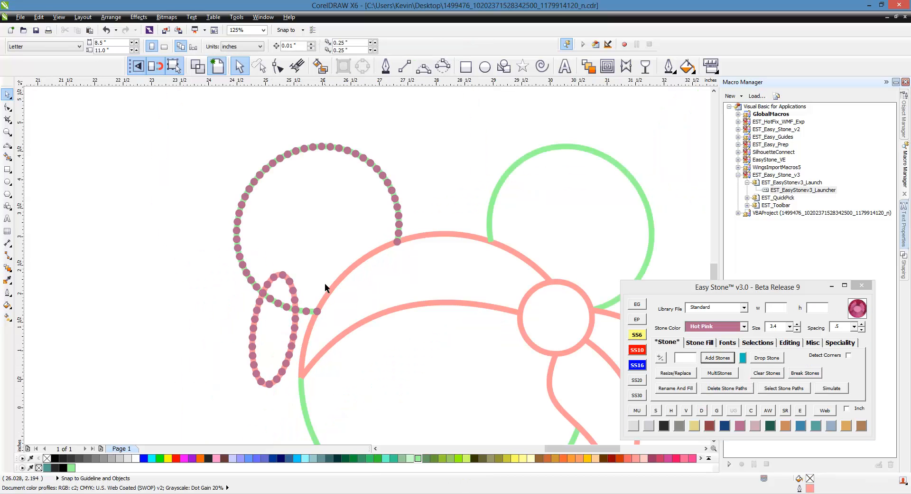
{"action": "scroll", "coordinate": [295, 316], "scroll_direction": "up", "scroll_amount": 2}
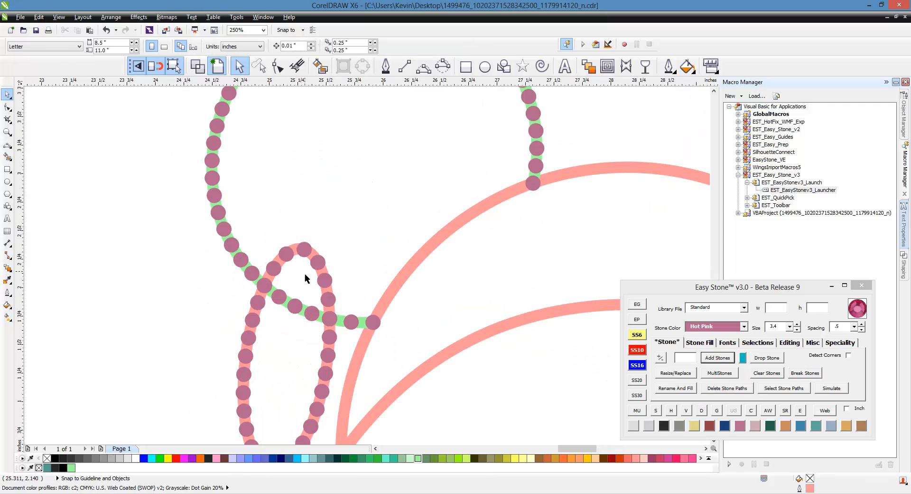
{"action": "scroll", "coordinate": [305, 274], "scroll_direction": "down", "scroll_amount": 2}
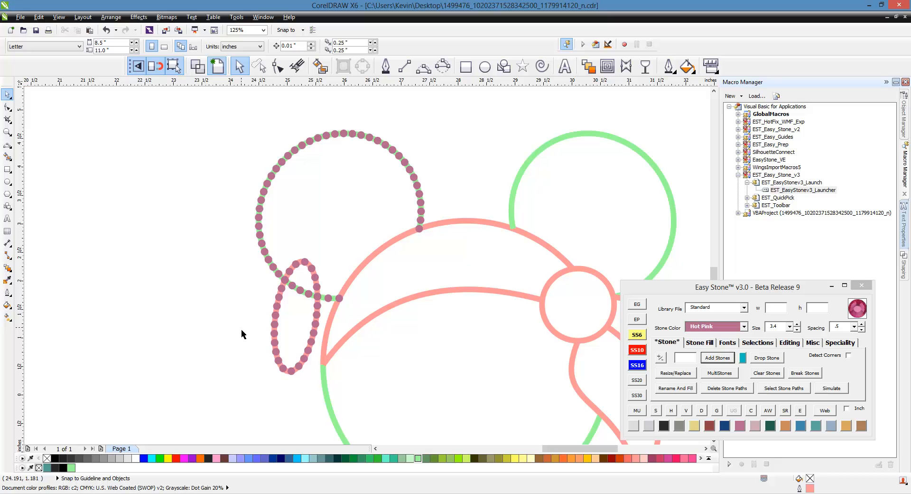
- Undo the stones on the ear and earring, then test-move and restore the earring ellipse
{"action": "key", "text": "ctrl+z"}
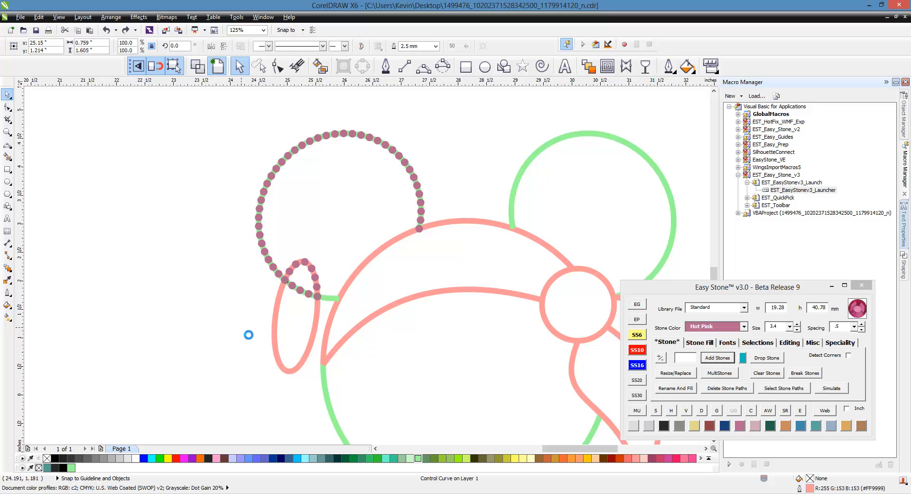
{"action": "key", "text": "ctrl+z"}
{"action": "left_click", "coordinate": [241, 329]}
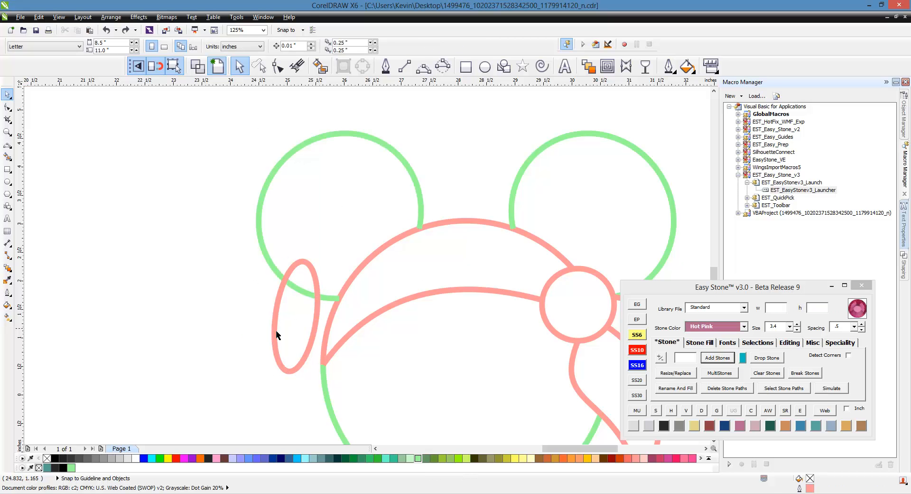
{"action": "left_click", "coordinate": [274, 330]}
{"action": "left_click_drag", "start_coordinate": [282, 336], "coordinate": [223, 359]}
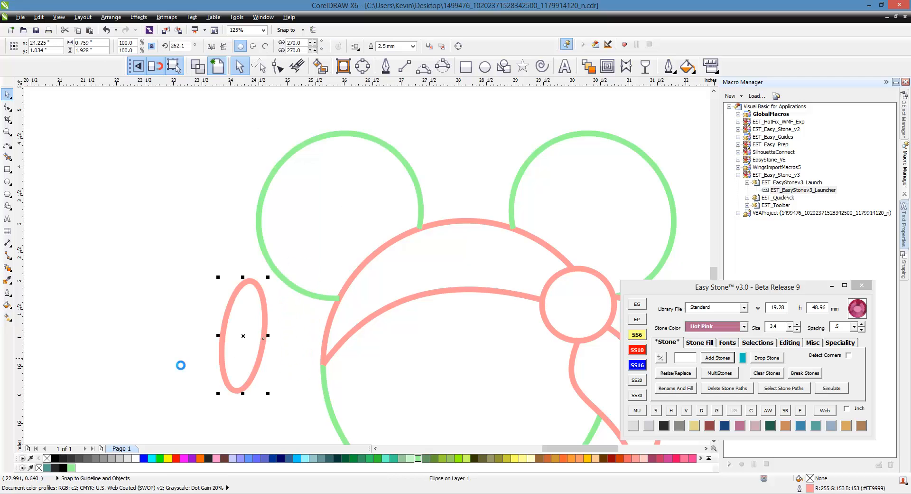
{"action": "key", "text": "ctrl+z"}
- Split the earring oval at its crossings with the ear circle, check the pieces, and deselect
{"action": "left_click", "coordinate": [260, 231], "text": "shift"}
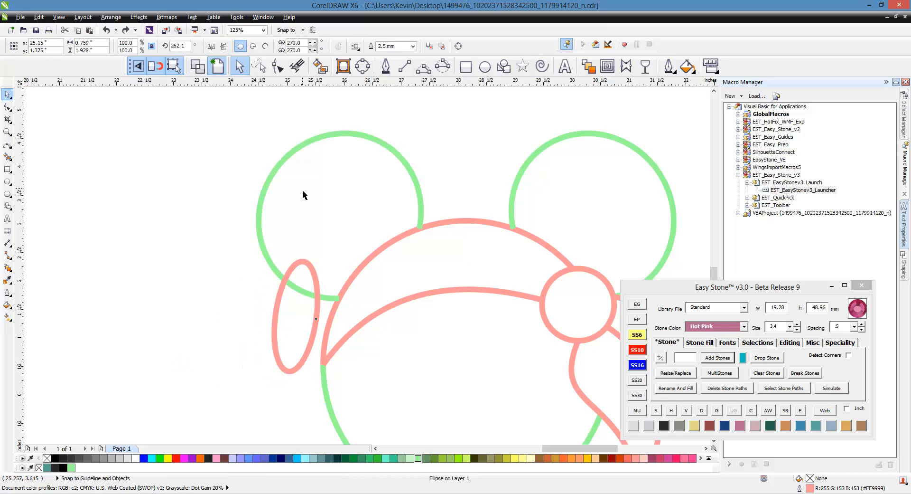
{"action": "left_click", "coordinate": [786, 342]}
{"action": "left_click", "coordinate": [688, 358]}
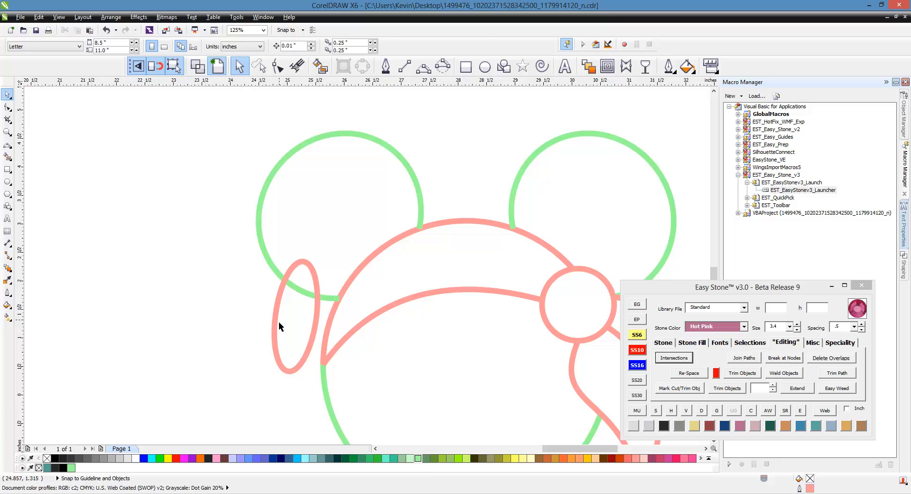
{"action": "left_click_drag", "start_coordinate": [251, 348], "coordinate": [230, 362]}
{"action": "key", "text": "ctrl+z"}
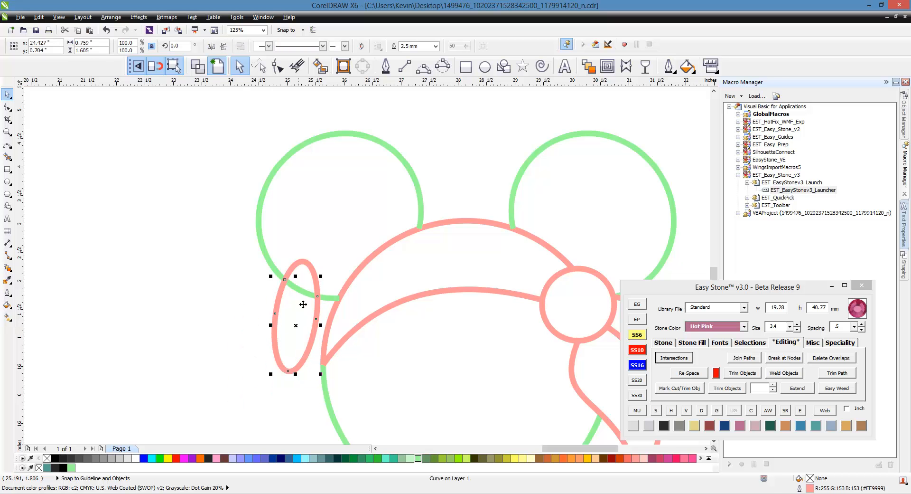
{"action": "left_click", "coordinate": [207, 302]}
{"action": "scroll", "coordinate": [207, 304], "scroll_direction": "down", "scroll_amount": 2}
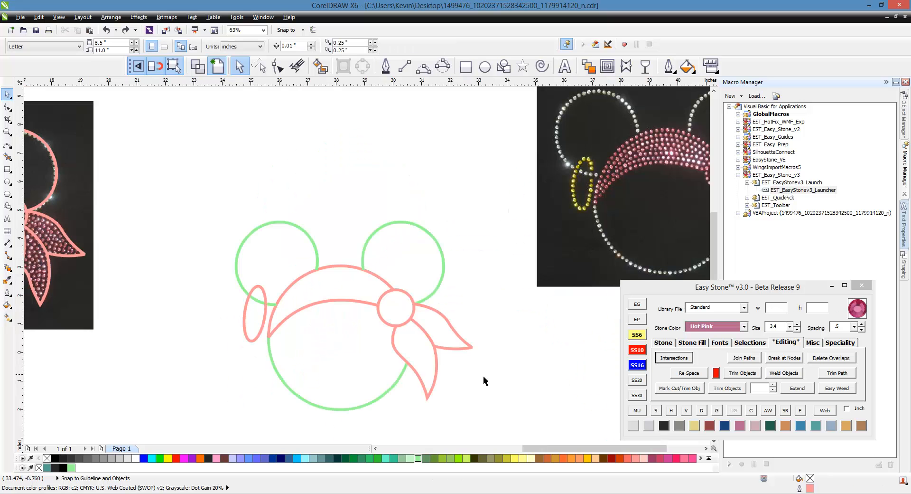
- Zoom out and back in to compare the outline with the rhinestone reference photos
{"action": "scroll", "coordinate": [477, 378], "scroll_direction": "down", "scroll_amount": 2}
{"action": "scroll", "coordinate": [465, 401], "scroll_direction": "up", "scroll_amount": 2}
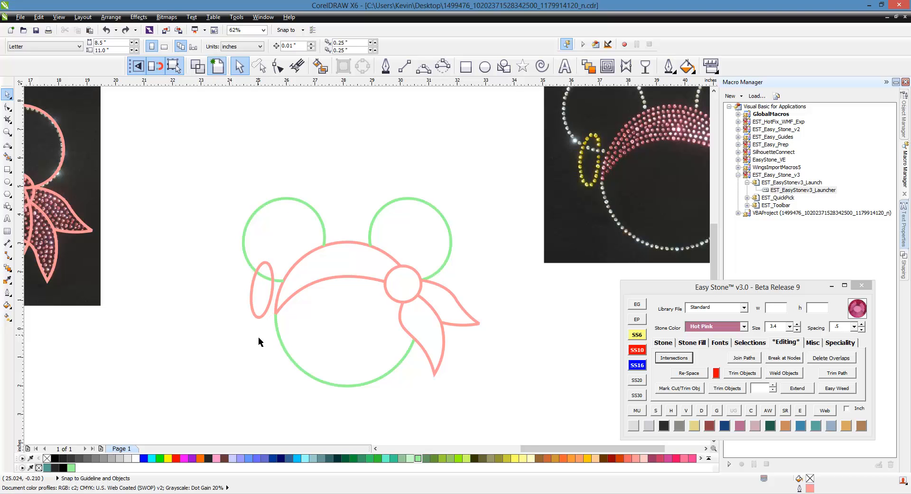
{"action": "scroll", "coordinate": [321, 342], "scroll_direction": "down", "scroll_amount": 2}
{"action": "scroll", "coordinate": [437, 255], "scroll_direction": "up", "scroll_amount": 2}
{"action": "scroll", "coordinate": [489, 254], "scroll_direction": "down", "scroll_amount": 2}
{"action": "scroll", "coordinate": [530, 219], "scroll_direction": "up", "scroll_amount": 2}
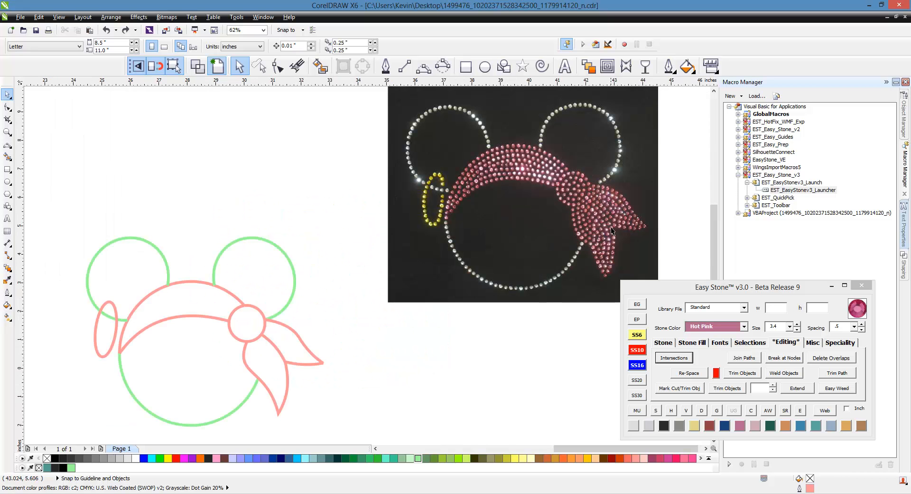
{"action": "scroll", "coordinate": [581, 243], "scroll_direction": "down", "scroll_amount": 2}
{"action": "scroll", "coordinate": [401, 287], "scroll_direction": "up", "scroll_amount": 2}
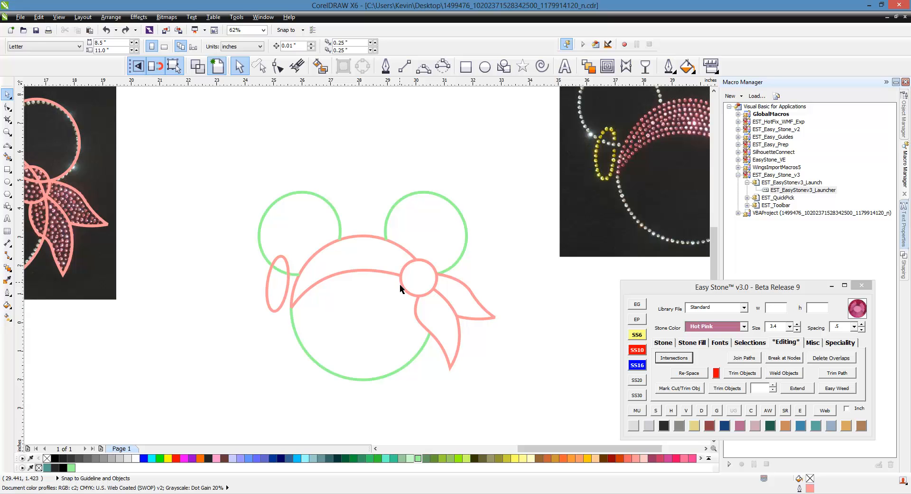
- Smart-fill the bandana band, knot circle, lower tail and upper-right tail teal
{"action": "left_click", "coordinate": [321, 66]}
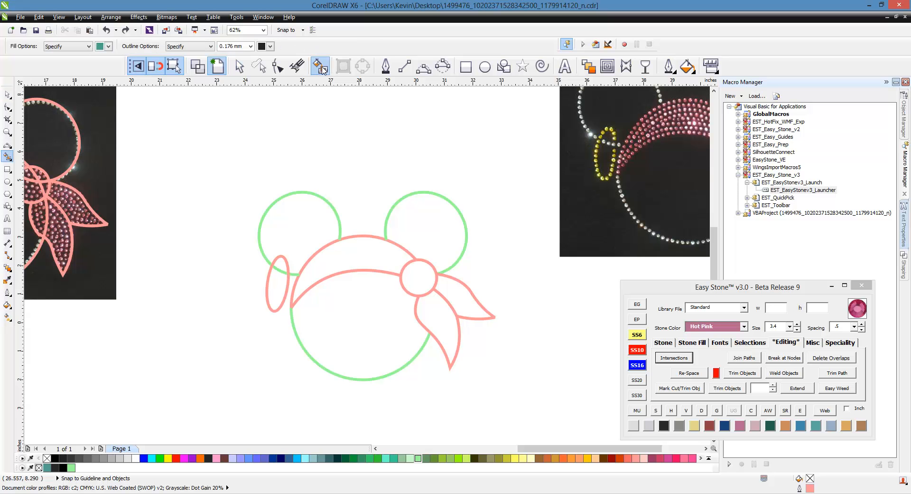
{"action": "scroll", "coordinate": [336, 261], "scroll_direction": "down", "scroll_amount": 2}
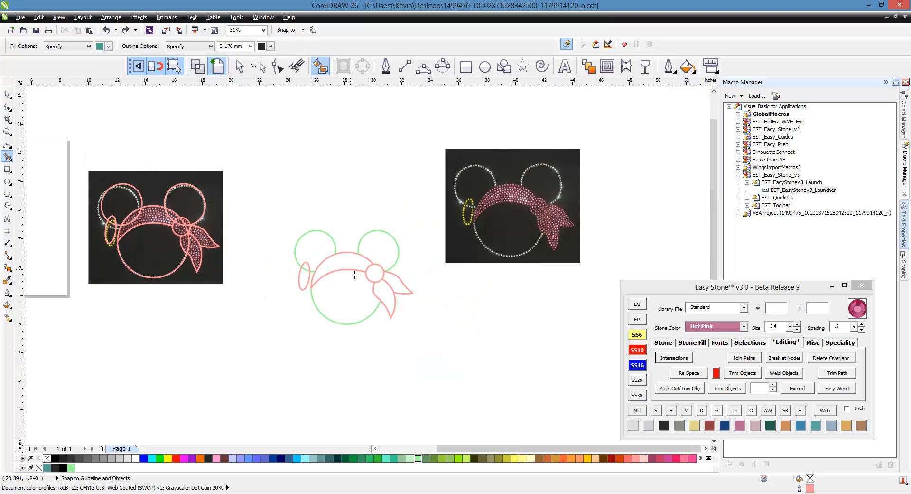
{"action": "scroll", "coordinate": [355, 275], "scroll_direction": "up", "scroll_amount": 2}
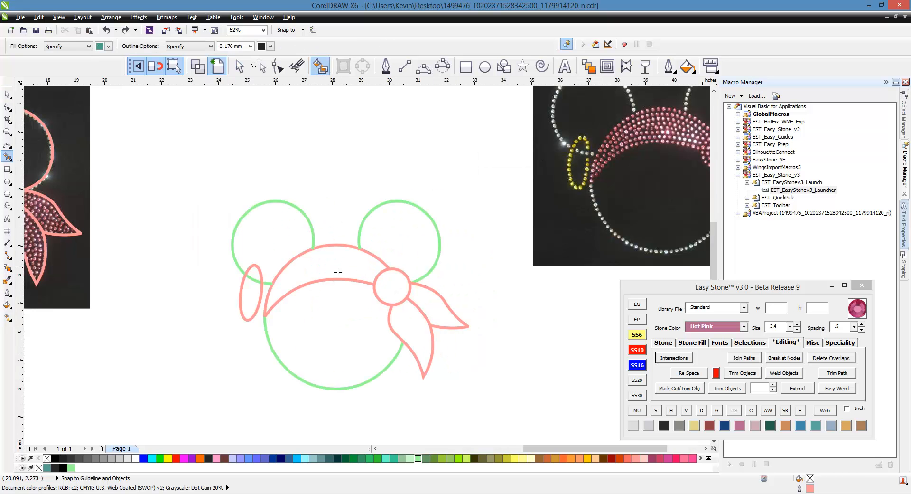
{"action": "left_click", "coordinate": [338, 271]}
{"action": "left_click", "coordinate": [399, 293]}
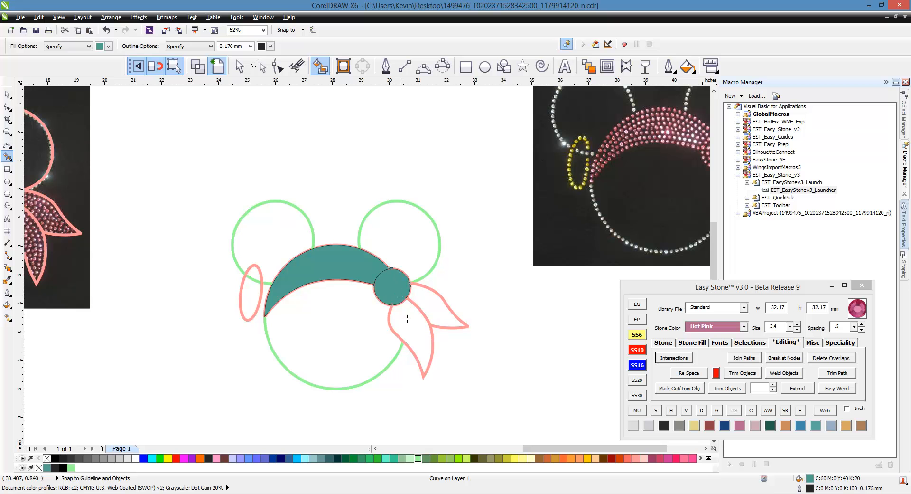
{"action": "left_click", "coordinate": [417, 332]}
{"action": "left_click", "coordinate": [440, 316]}
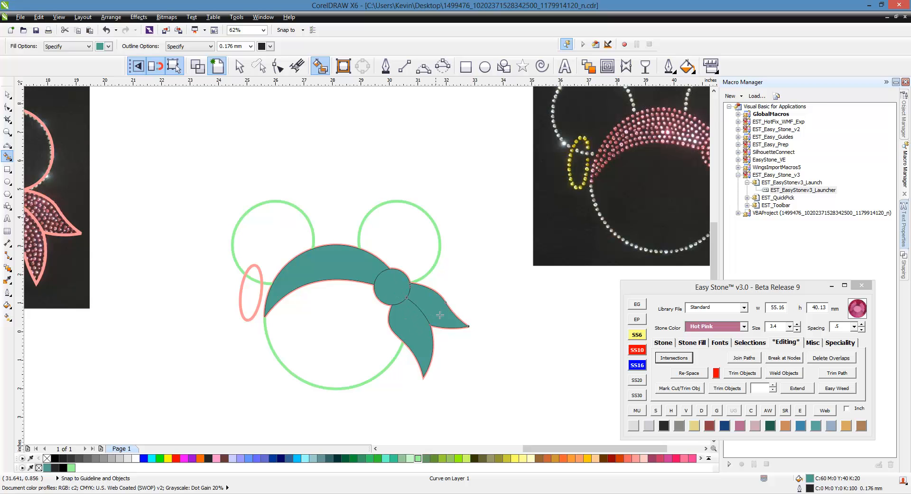
- Select both bow tails, the knot, the teal band and both ear circles together
{"action": "left_click", "coordinate": [7, 95]}
{"action": "left_click", "coordinate": [224, 134]}
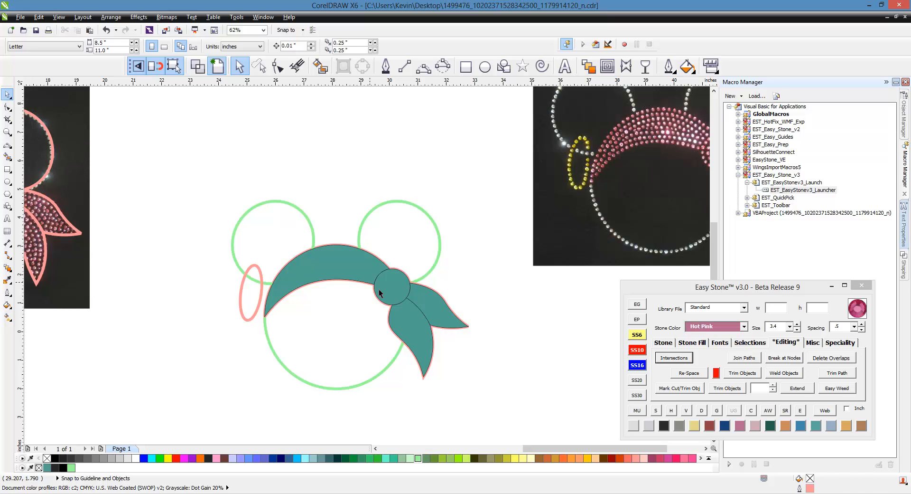
{"action": "left_click", "coordinate": [436, 311]}
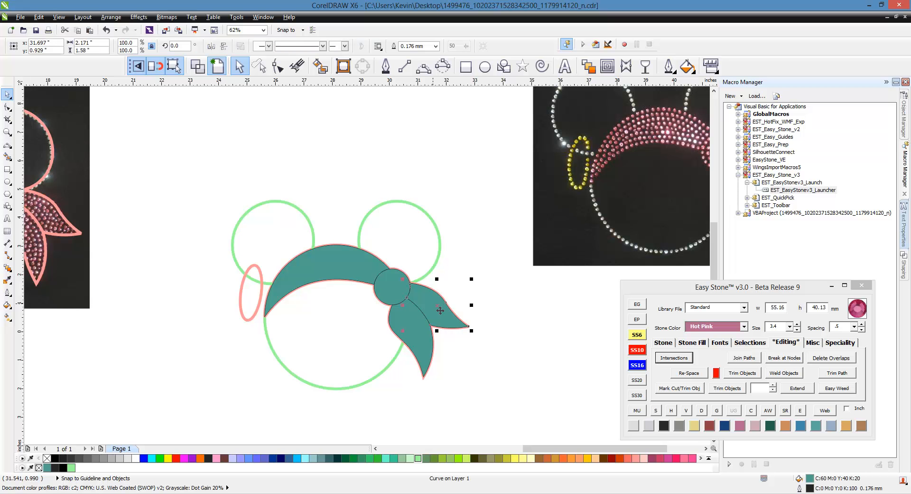
{"action": "left_click", "coordinate": [416, 336], "text": "shift"}
{"action": "left_click", "coordinate": [392, 284], "text": "shift"}
{"action": "left_click", "coordinate": [326, 272], "text": "shift"}
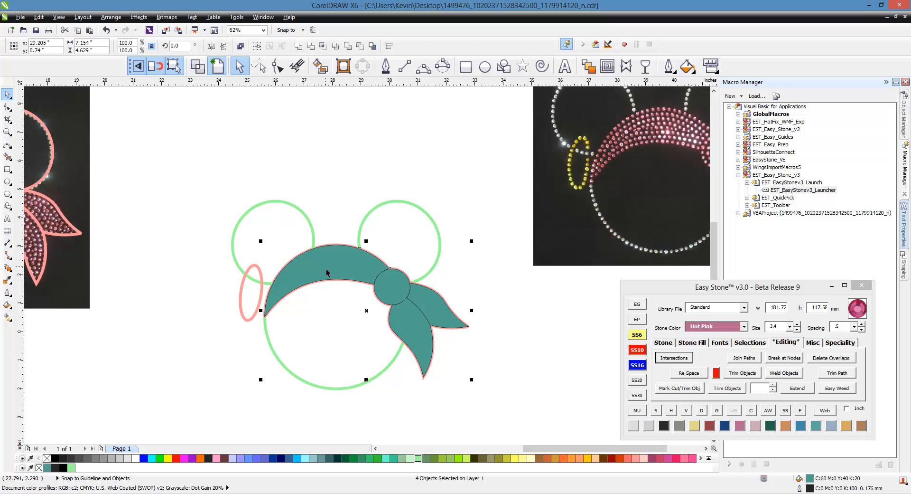
{"action": "left_click", "coordinate": [291, 206], "text": "shift"}
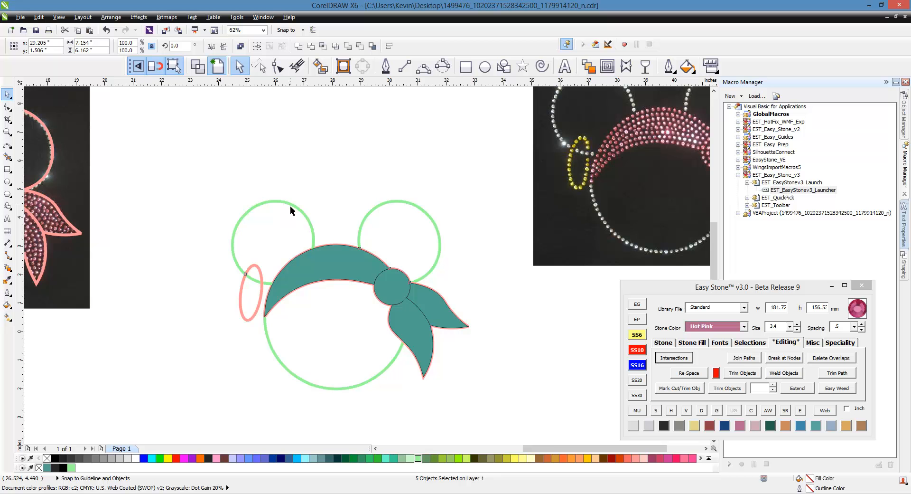
{"action": "left_click", "coordinate": [290, 206], "text": "shift"}
- Add the face circle, pink earring oval and remaining split pieces to the selection
{"action": "left_click", "coordinate": [286, 368], "text": "shift"}
{"action": "scroll", "coordinate": [223, 274], "scroll_direction": "up", "scroll_amount": 1}
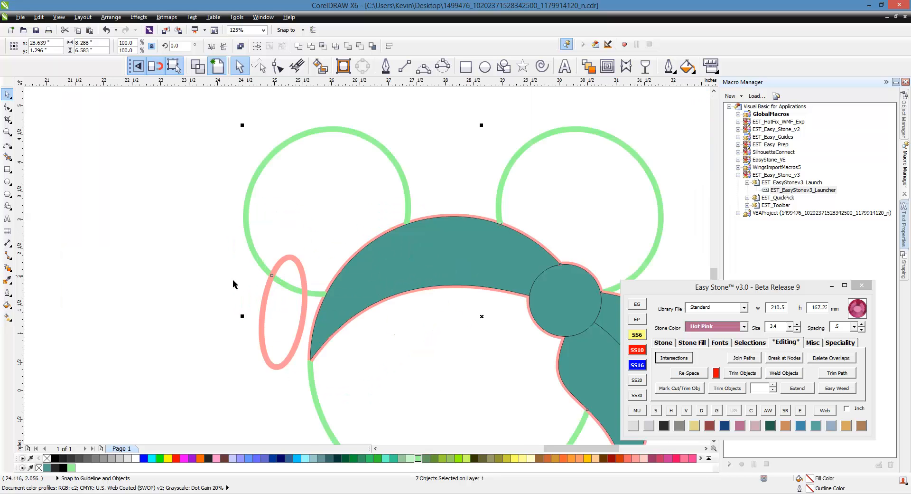
{"action": "scroll", "coordinate": [233, 280], "scroll_direction": "up", "scroll_amount": 1}
{"action": "left_click", "coordinate": [277, 308], "text": "shift"}
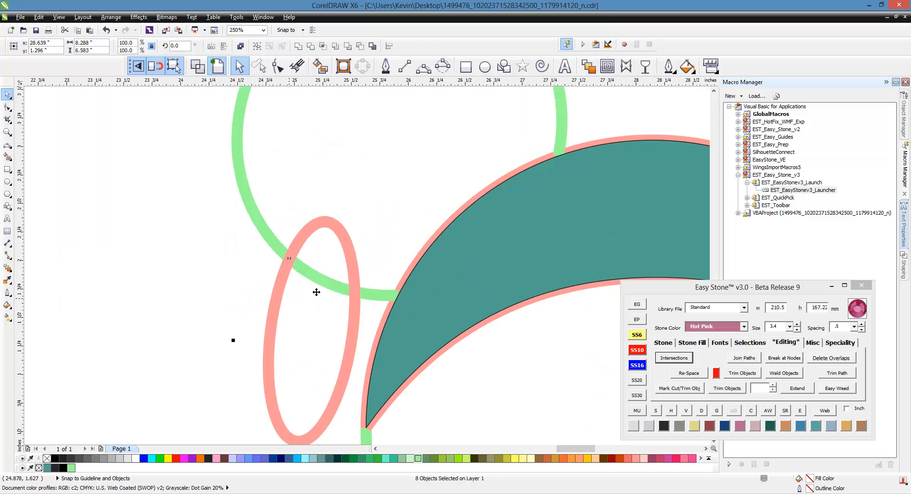
{"action": "left_click", "coordinate": [330, 285], "text": "shift"}
{"action": "left_click", "coordinate": [379, 295], "text": "shift"}
{"action": "scroll", "coordinate": [328, 215], "scroll_direction": "down", "scroll_amount": 3}
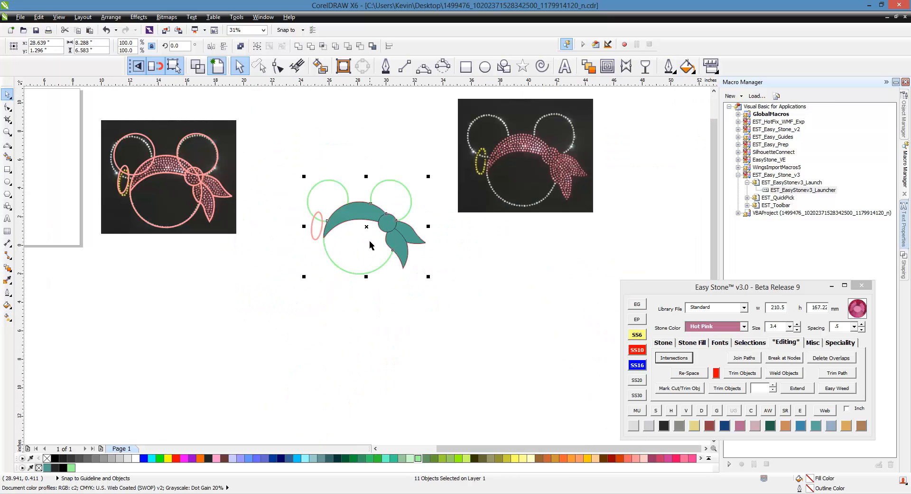
- Drop a copy of the Mickey drawing below and to the right of the original
{"action": "left_click_drag", "start_coordinate": [370, 240], "coordinate": [517, 364]}
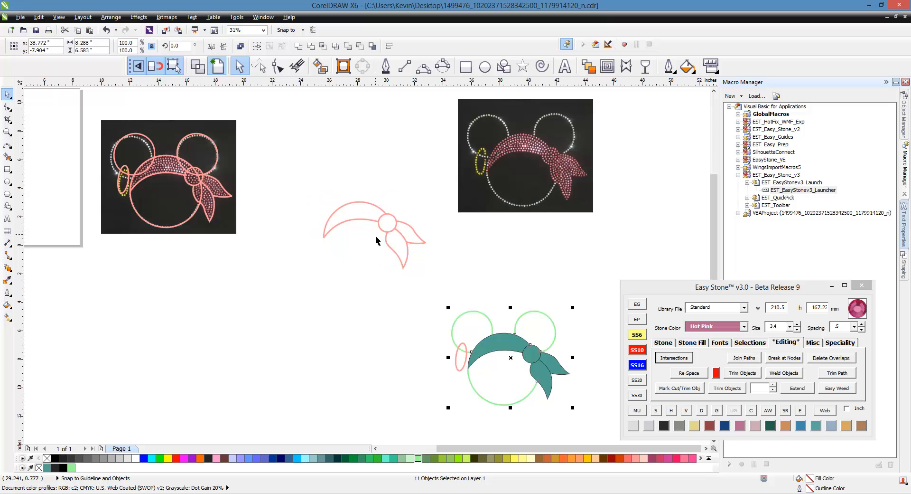
{"action": "key", "text": "ctrl+z"}
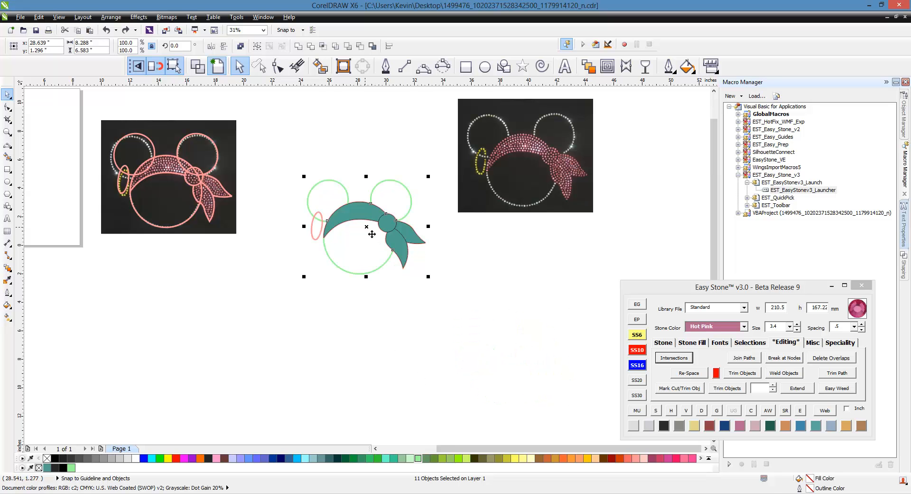
{"action": "left_click_drag", "start_coordinate": [370, 233], "coordinate": [529, 365]}
{"action": "left_click", "coordinate": [308, 334]}
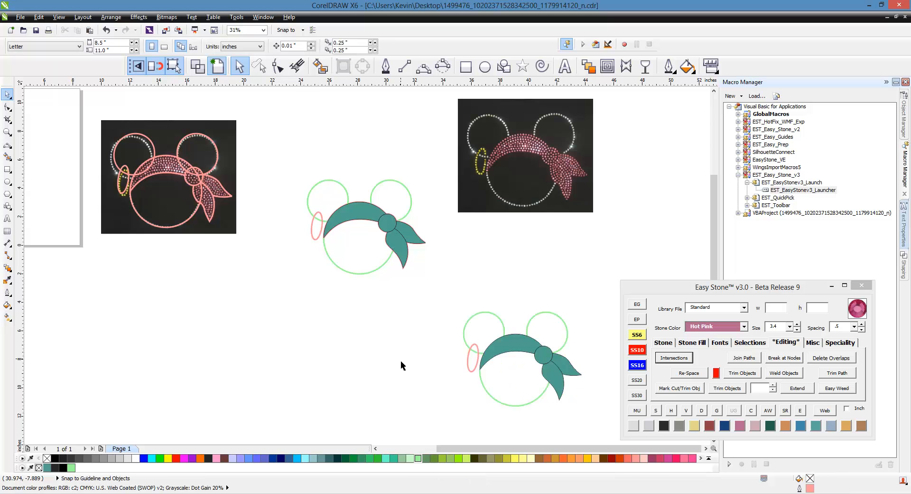
- Remove the outlines from all shapes in the lower copy
{"action": "scroll", "coordinate": [401, 360], "scroll_direction": "down", "scroll_amount": 1}
{"action": "scroll", "coordinate": [559, 402], "scroll_direction": "up", "scroll_amount": 1}
{"action": "left_click_drag", "start_coordinate": [489, 239], "coordinate": [242, 382]}
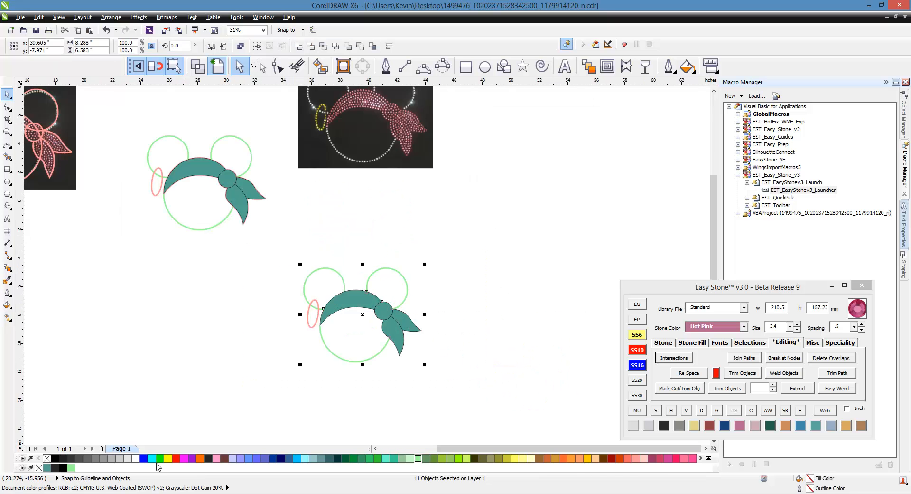
{"action": "right_click", "coordinate": [47, 458]}
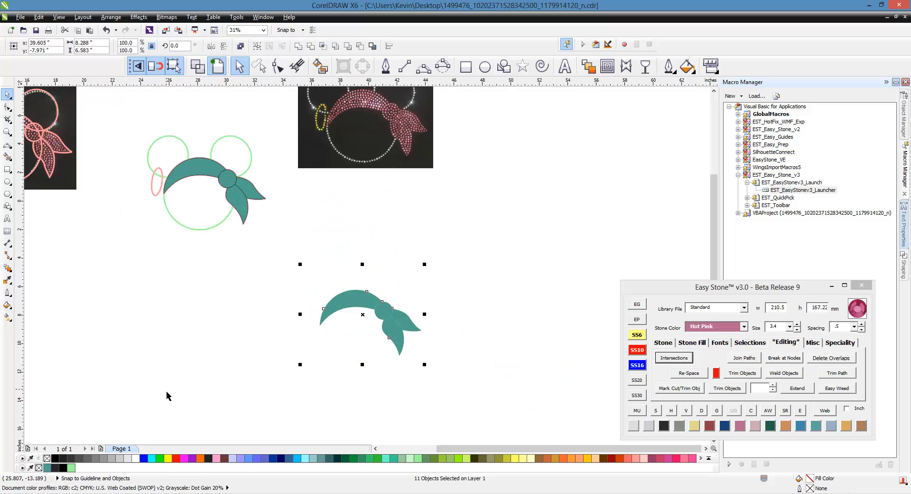
- Restore the copy's outlines, then remove outlines from its headband, knot and two bandana tails
{"action": "key", "text": "ctrl+z"}
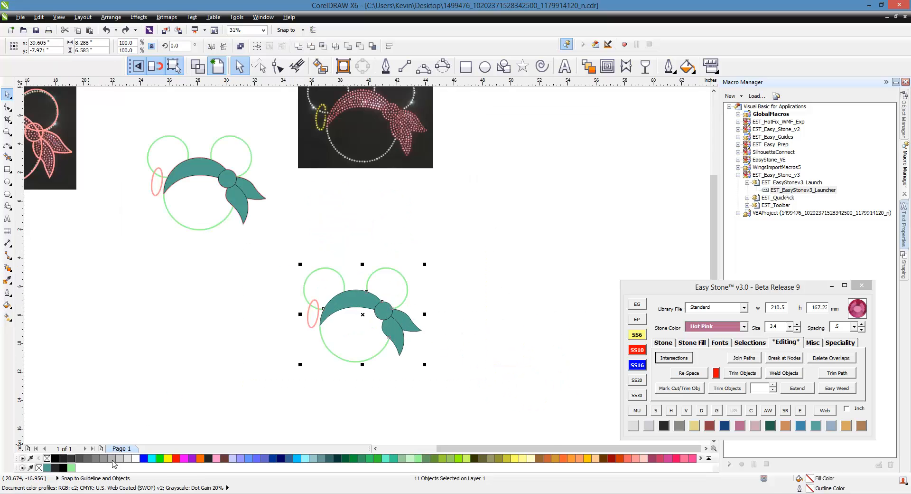
{"action": "left_click", "coordinate": [247, 406]}
{"action": "left_click", "coordinate": [451, 314]}
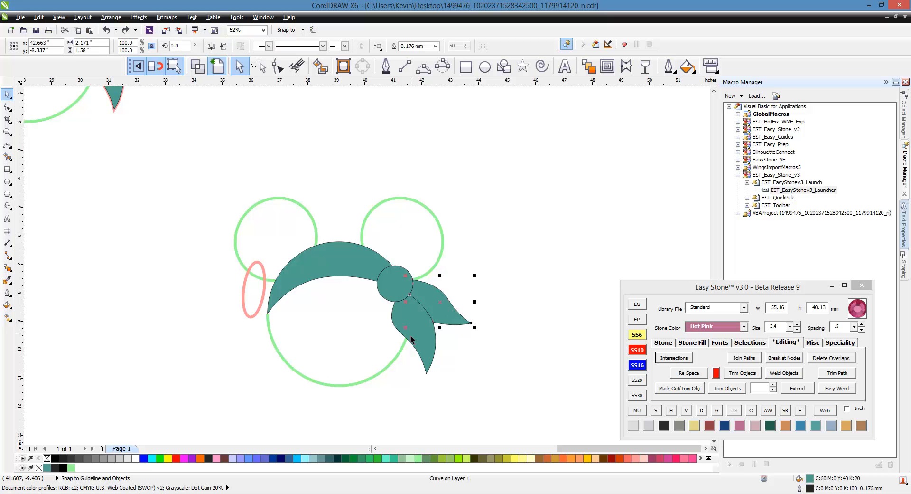
{"action": "left_click", "coordinate": [413, 338], "text": "shift"}
{"action": "left_click", "coordinate": [402, 293], "text": "shift"}
{"action": "left_click", "coordinate": [338, 267], "text": "shift"}
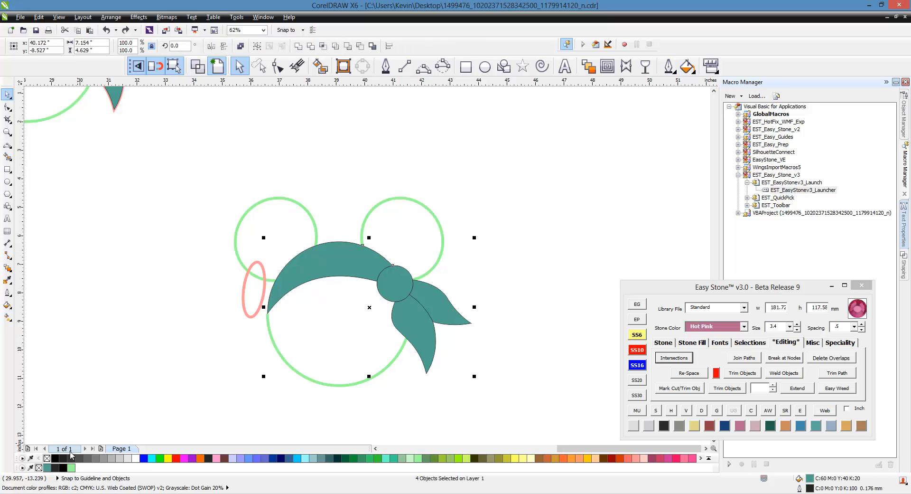
{"action": "right_click", "coordinate": [47, 458]}
- Fill the bandana knot green and the right bandana tail lime green (#99FF00)
{"action": "left_click", "coordinate": [219, 398]}
{"action": "left_click", "coordinate": [398, 303]}
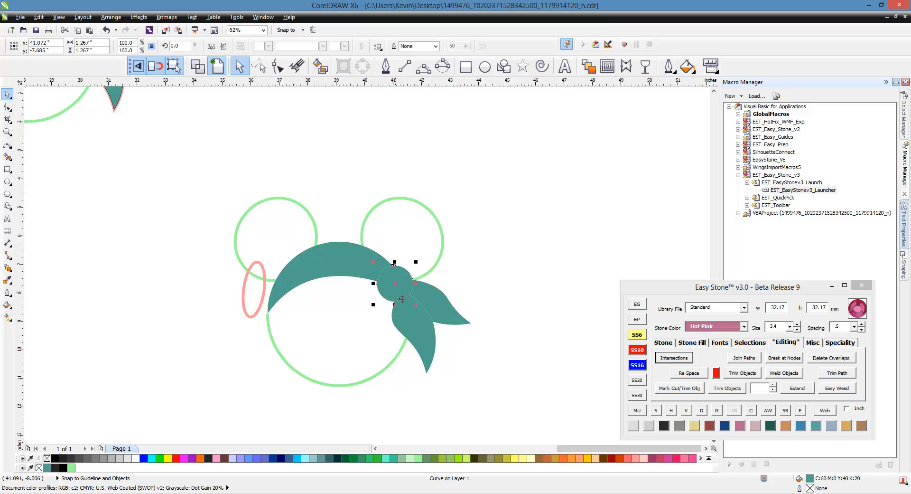
{"action": "left_click", "coordinate": [369, 458]}
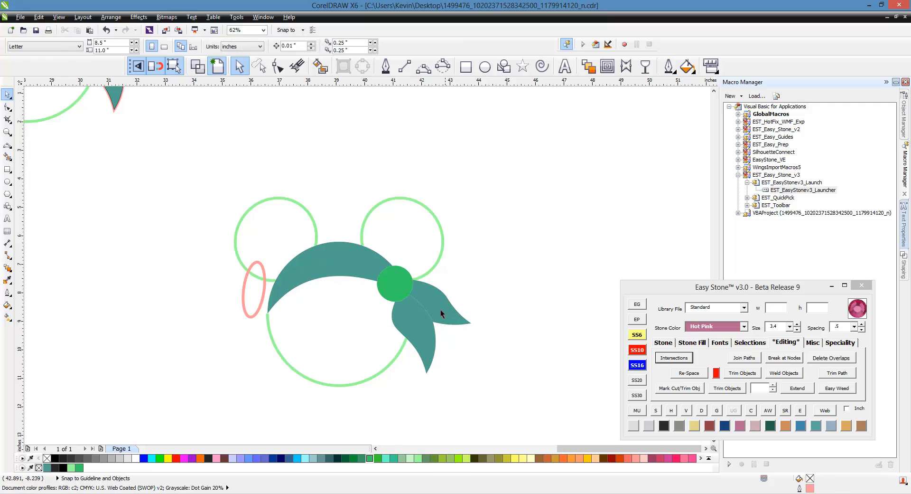
{"action": "left_click", "coordinate": [440, 309]}
{"action": "left_click", "coordinate": [459, 459]}
{"action": "left_click", "coordinate": [500, 385]}
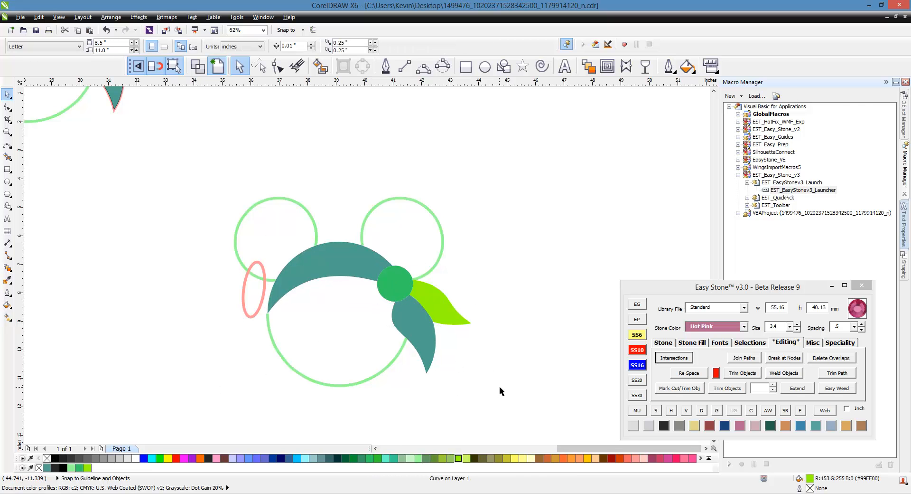